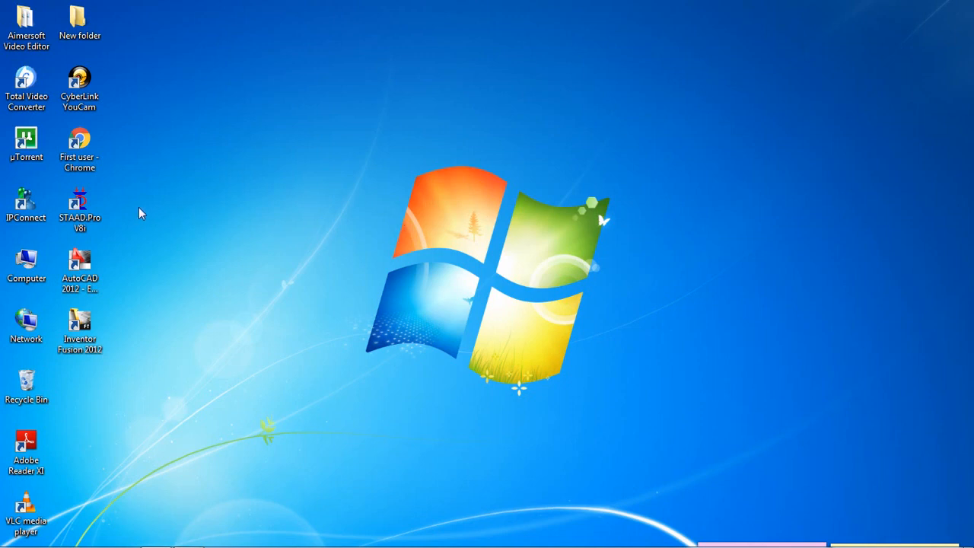
Launch STAAD.Pro and create a new Space project named Propped in metres and kilonewtons, starting with Add Beam
click(94, 218)
double_click(94, 218)
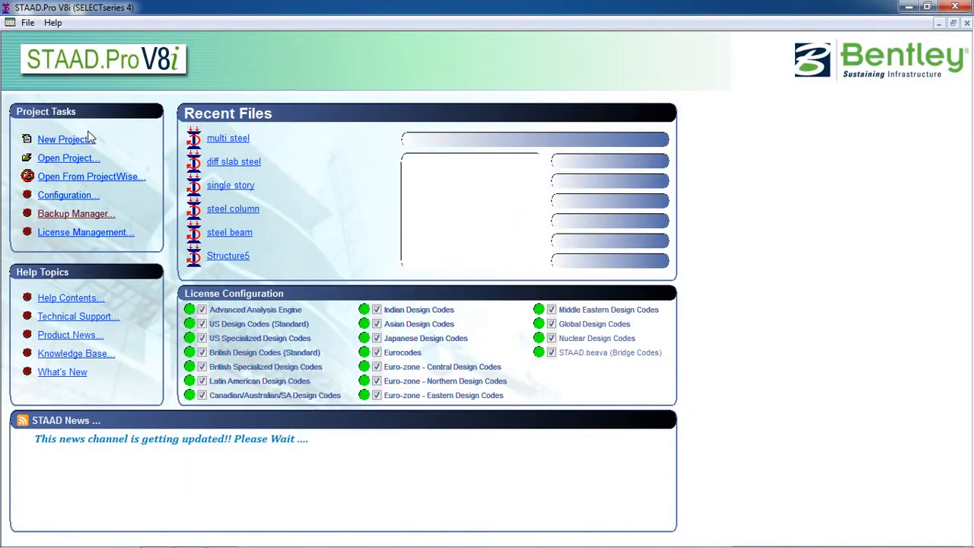
click(69, 142)
click(355, 168)
drag(535, 187, 484, 193)
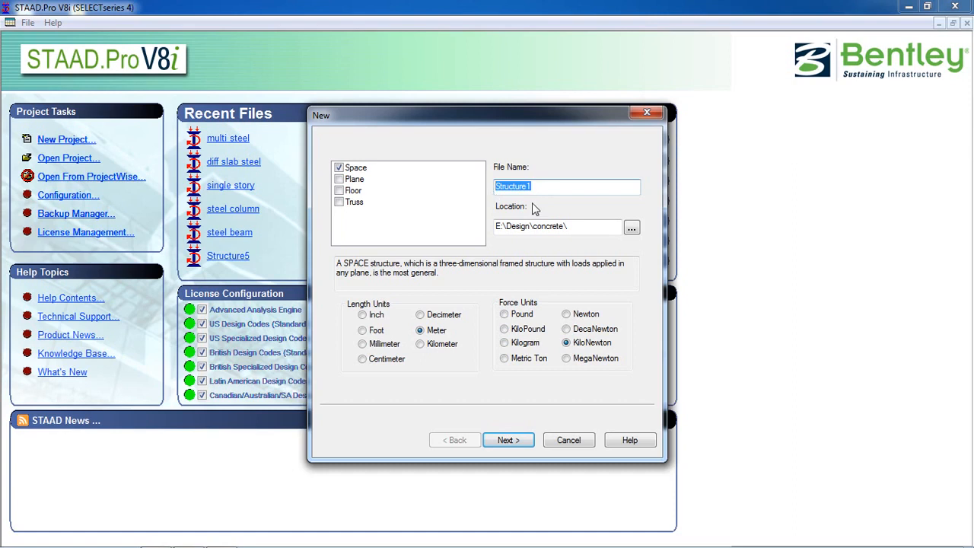
text(Propped)
click(506, 441)
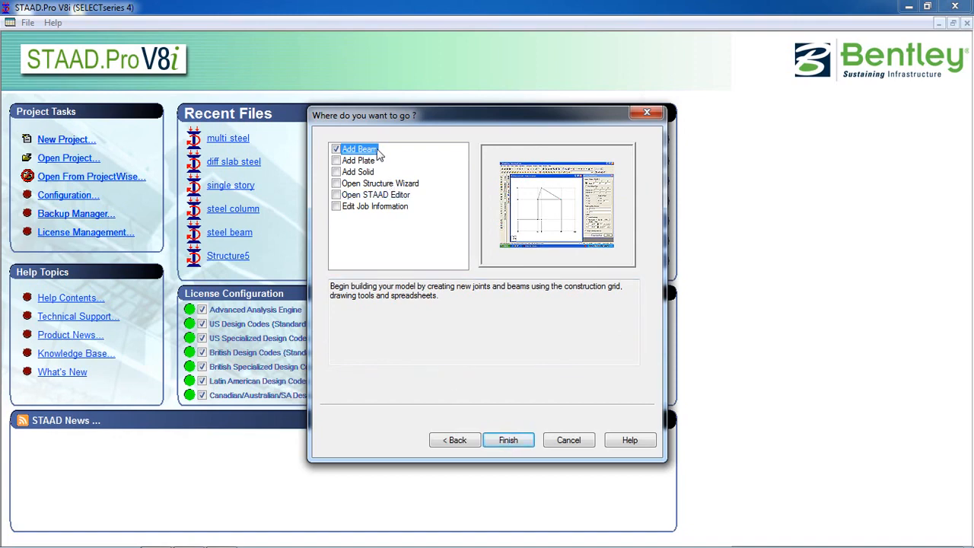
click(509, 440)
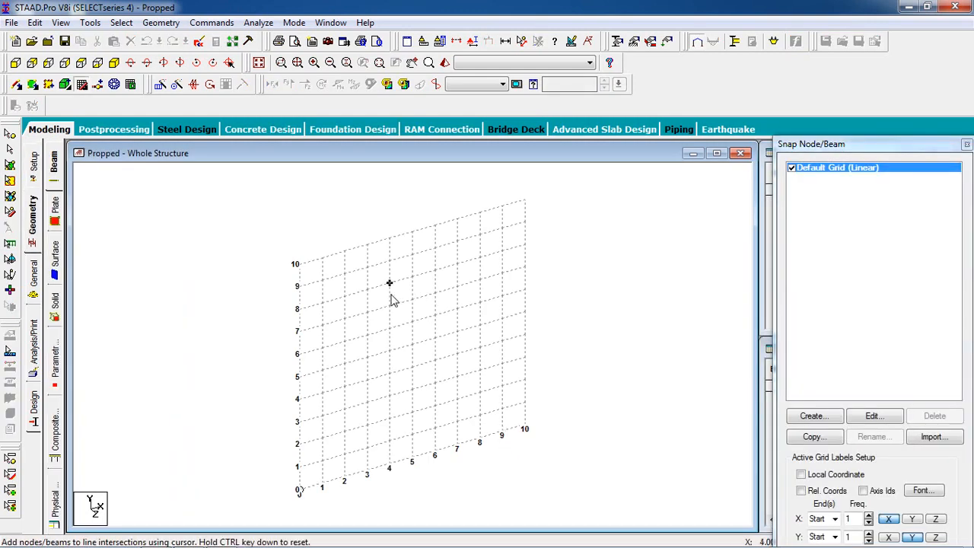
Draw two consecutive beams along the X axis through grid points 0, 5 and 8 m, and close the snap grid
middle_drag(403, 380, 366, 202)
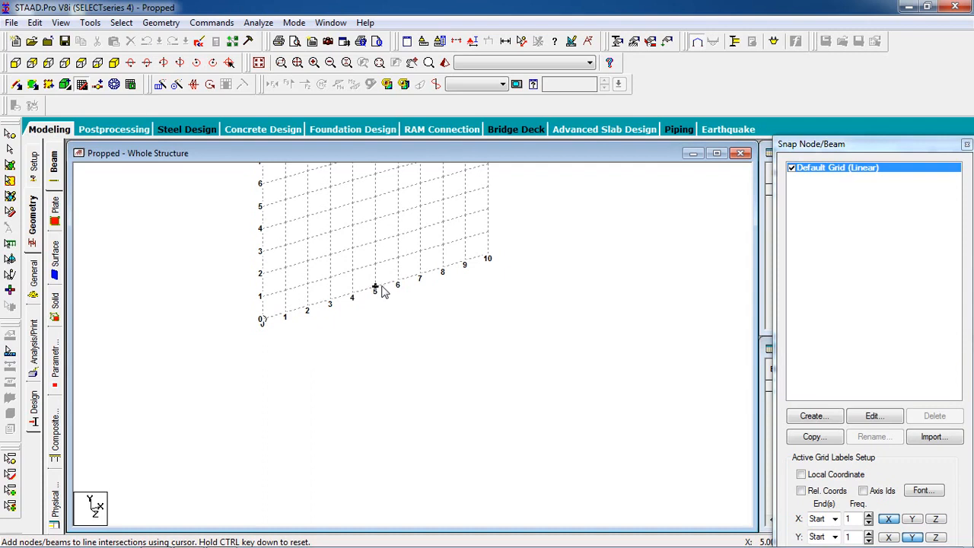
scroll(393, 288, up, 1)
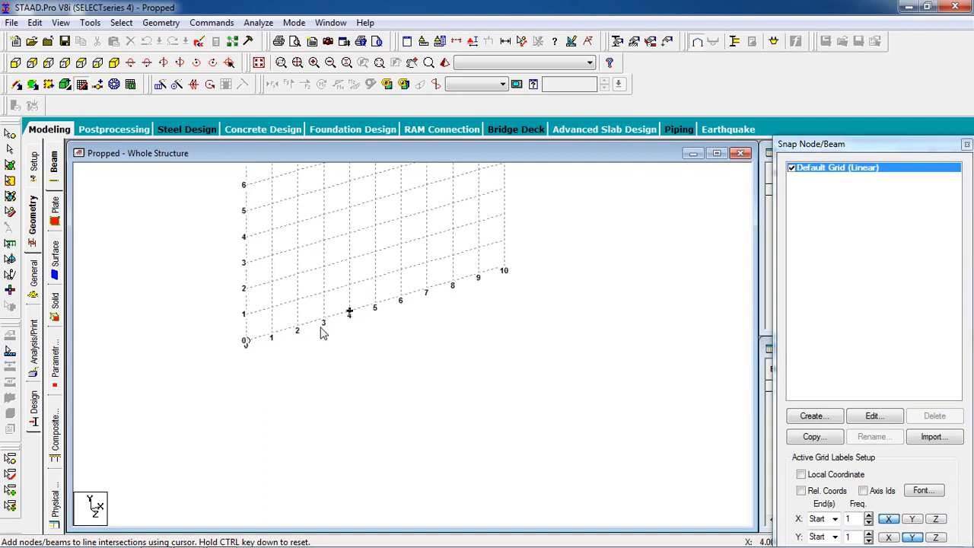
click(246, 343)
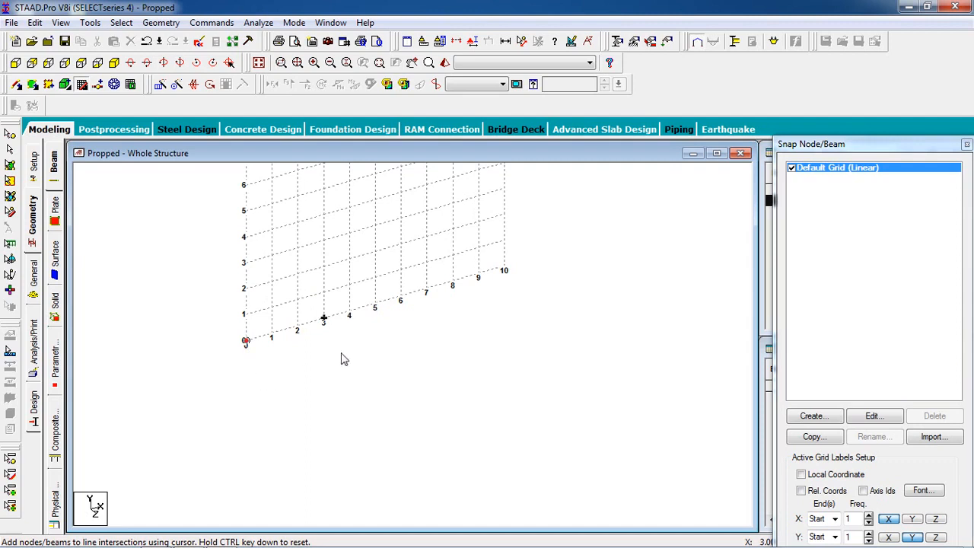
click(375, 307)
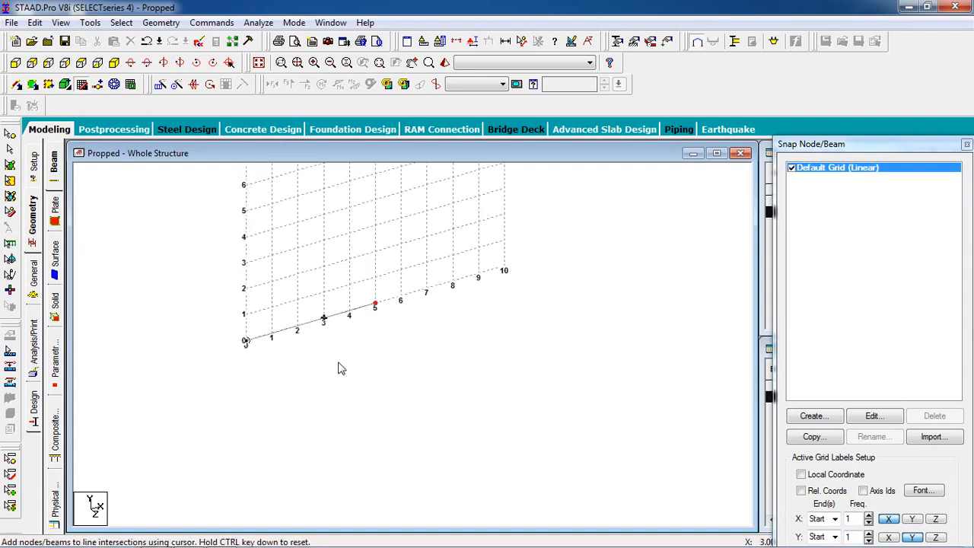
click(452, 283)
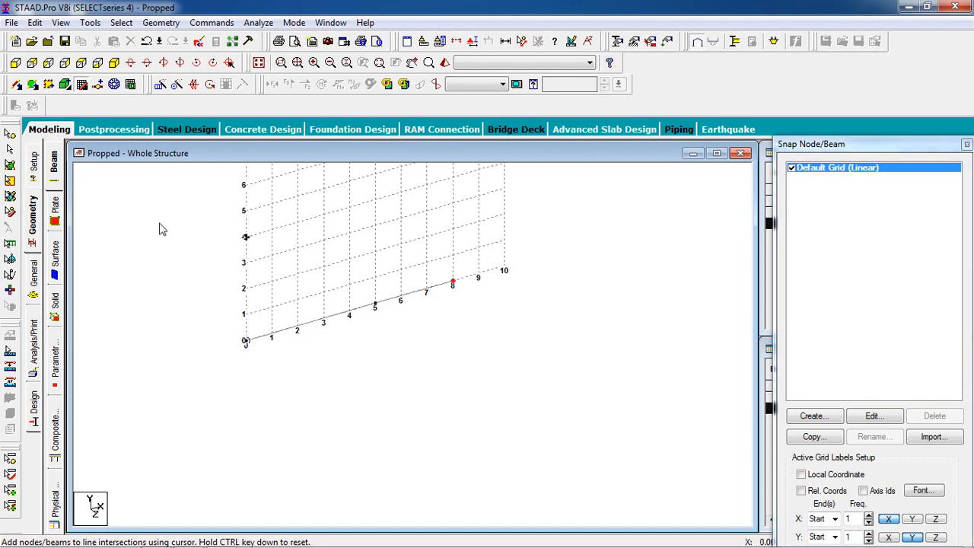
click(82, 85)
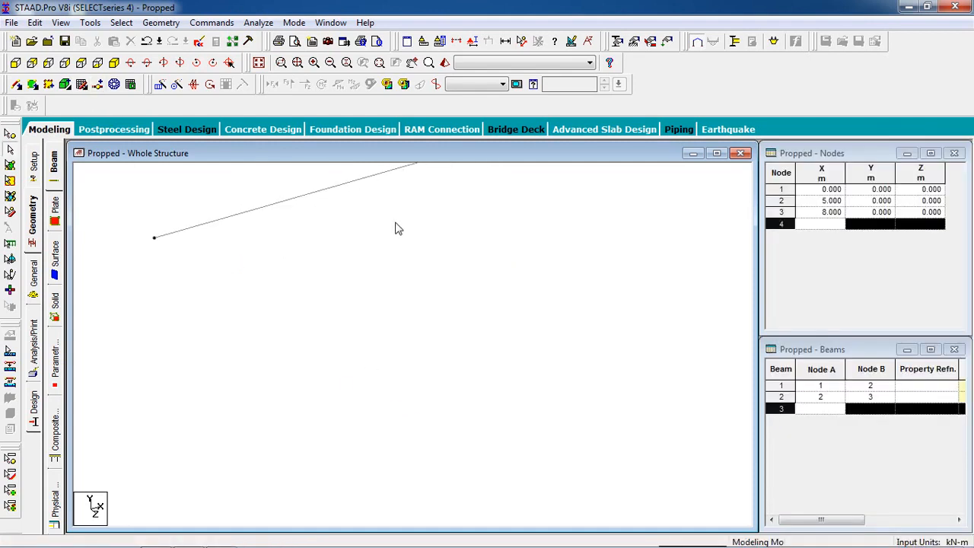
Display the length dimensions of all beams in the view
scroll(419, 321, down, 2)
middle_drag(377, 423, 423, 310)
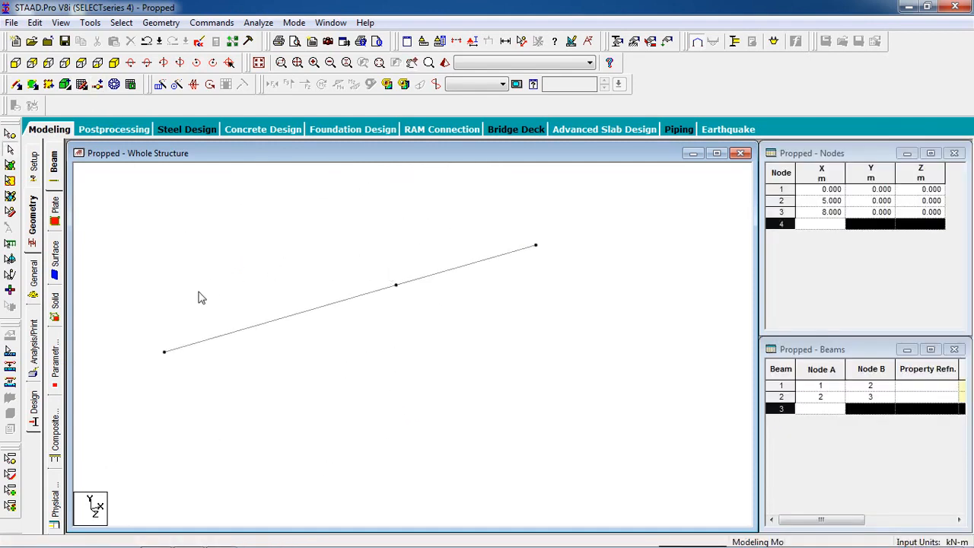
click(482, 263)
click(450, 323)
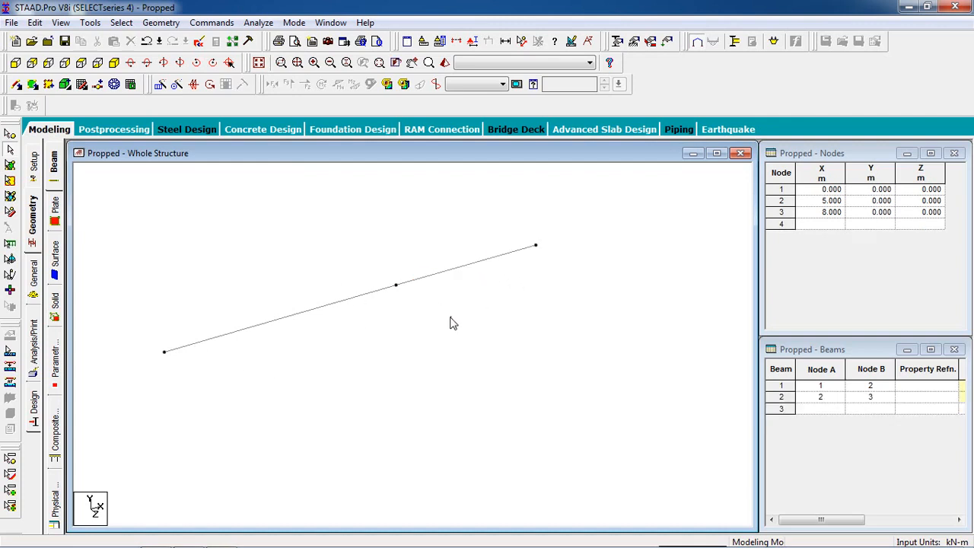
click(507, 43)
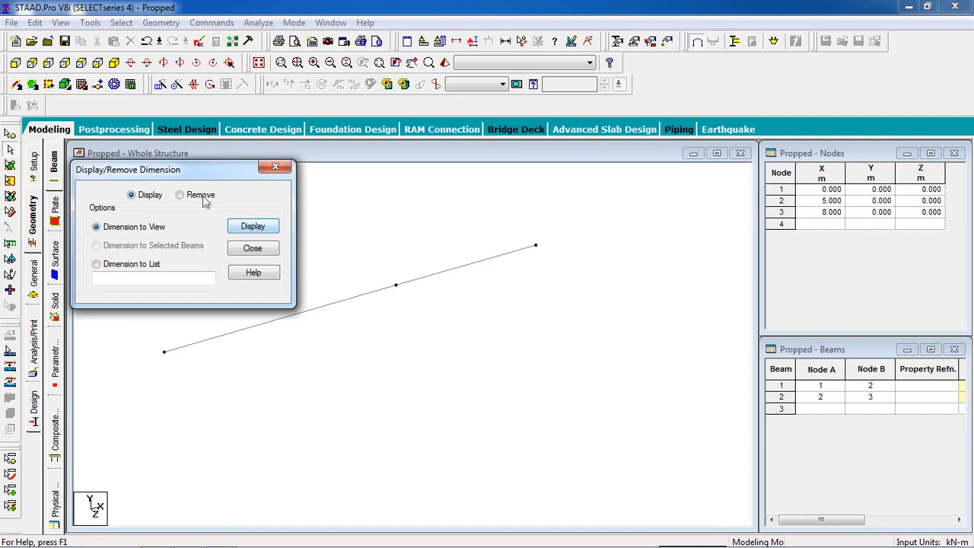
click(274, 239)
click(258, 249)
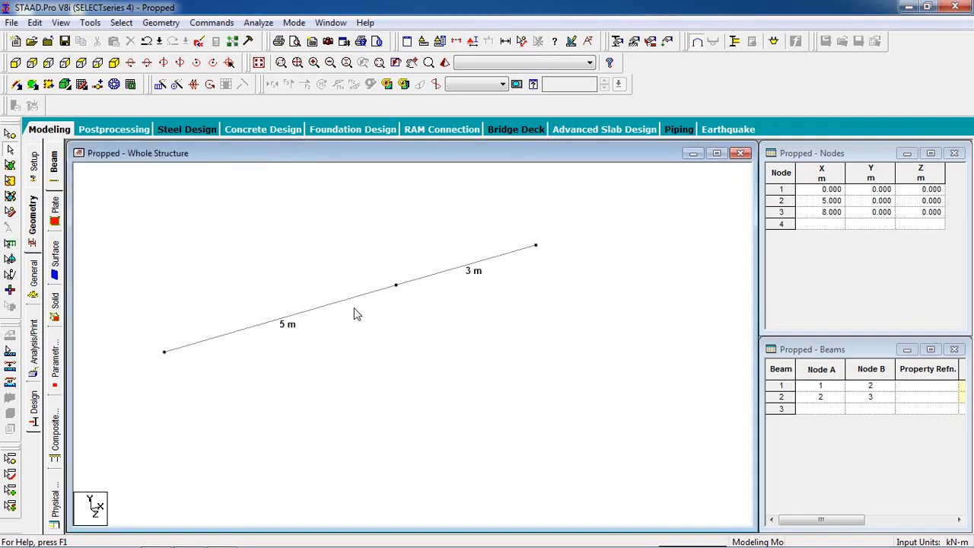
Select the node at the beam's origin and create a fixed support definition
middle_drag(477, 313, 480, 292)
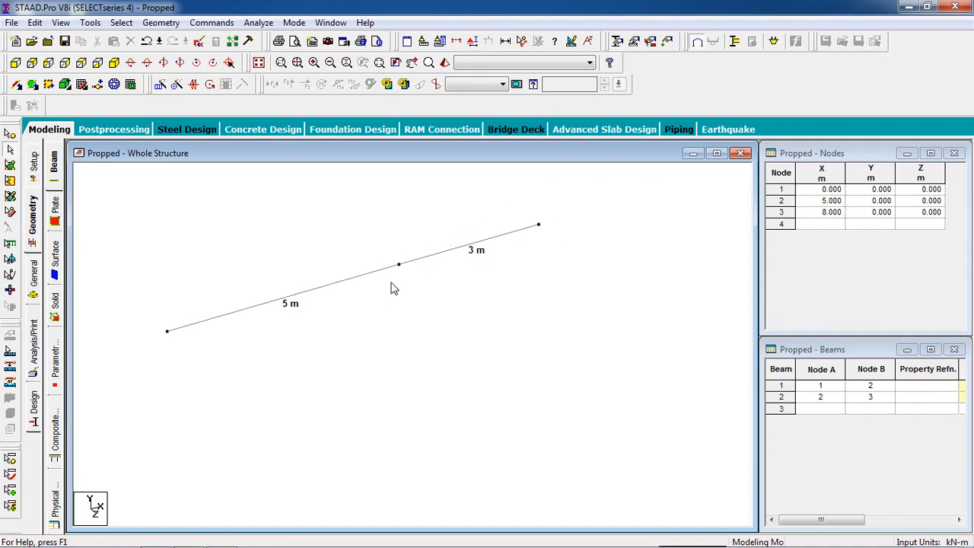
middle_drag(404, 282, 409, 298)
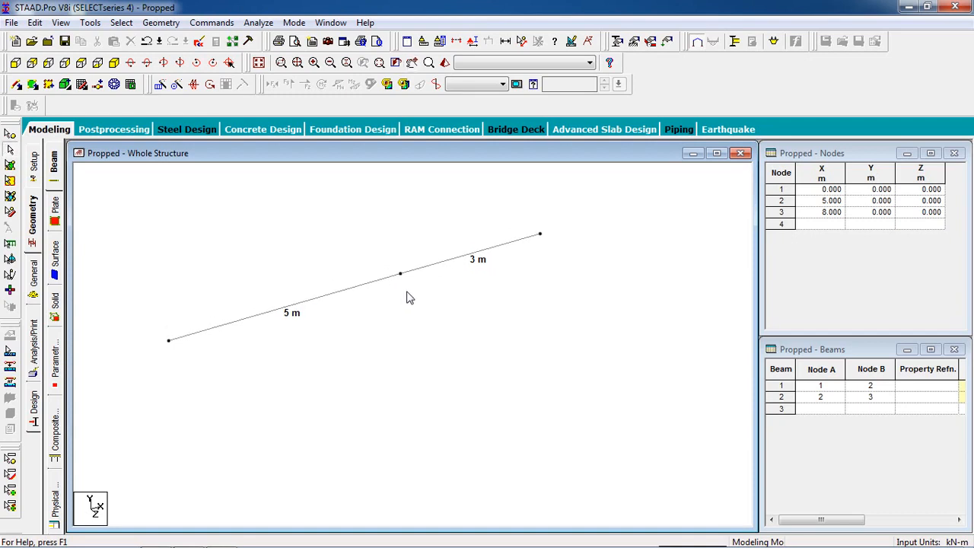
scroll(398, 304, down, 1)
click(11, 136)
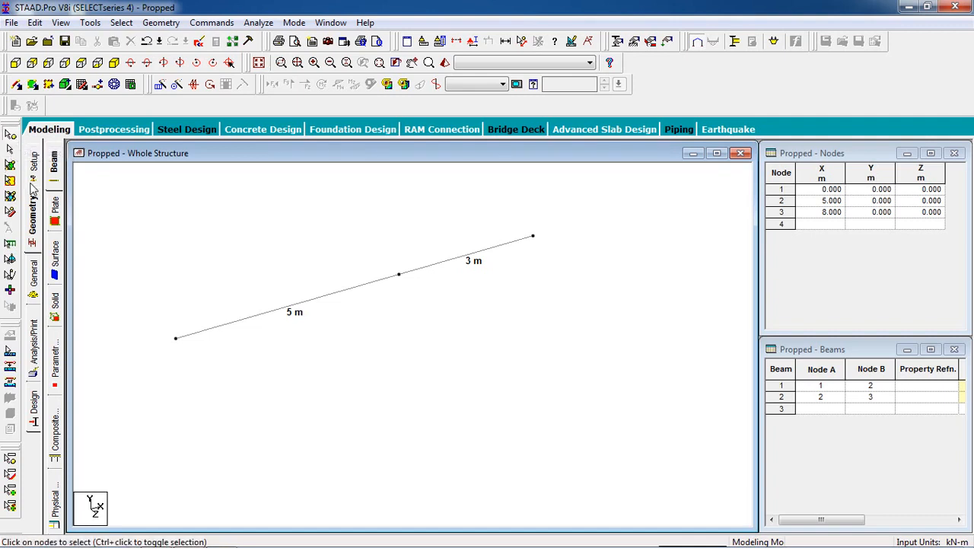
drag(210, 258, 127, 412)
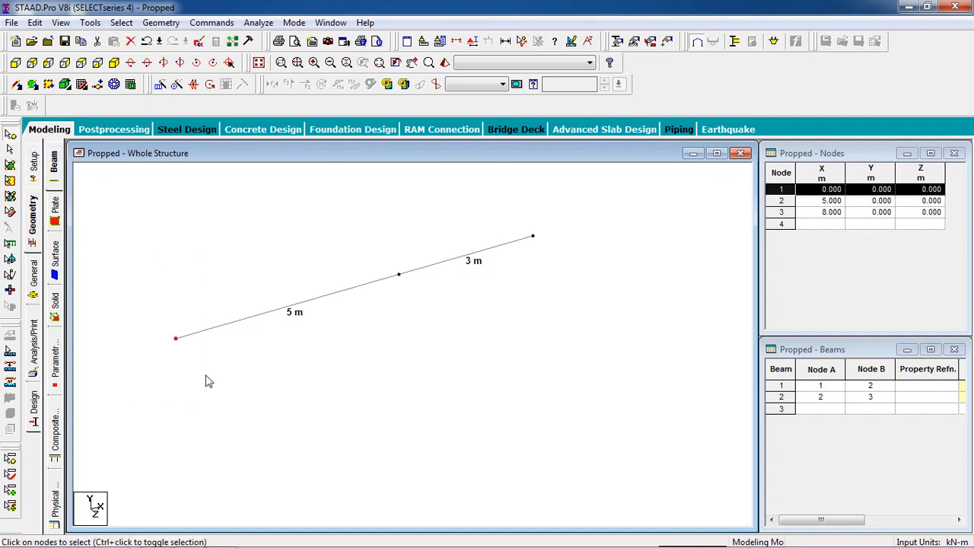
click(632, 44)
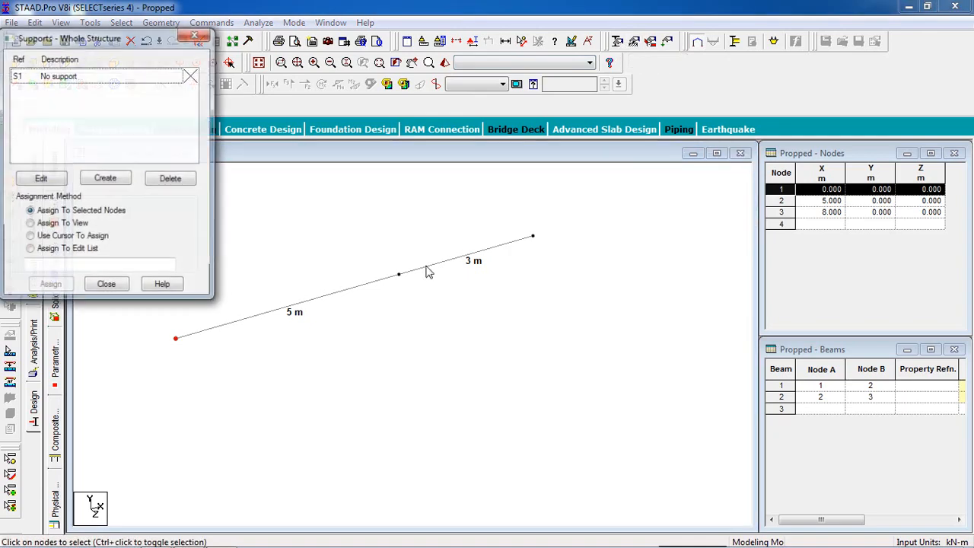
click(101, 177)
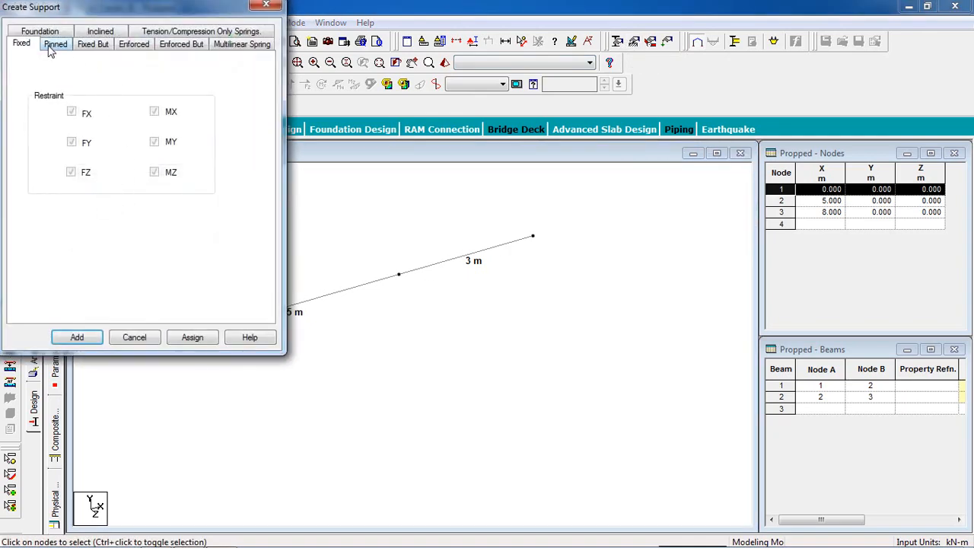
click(82, 338)
Create a second support definition of the pinned type
click(105, 178)
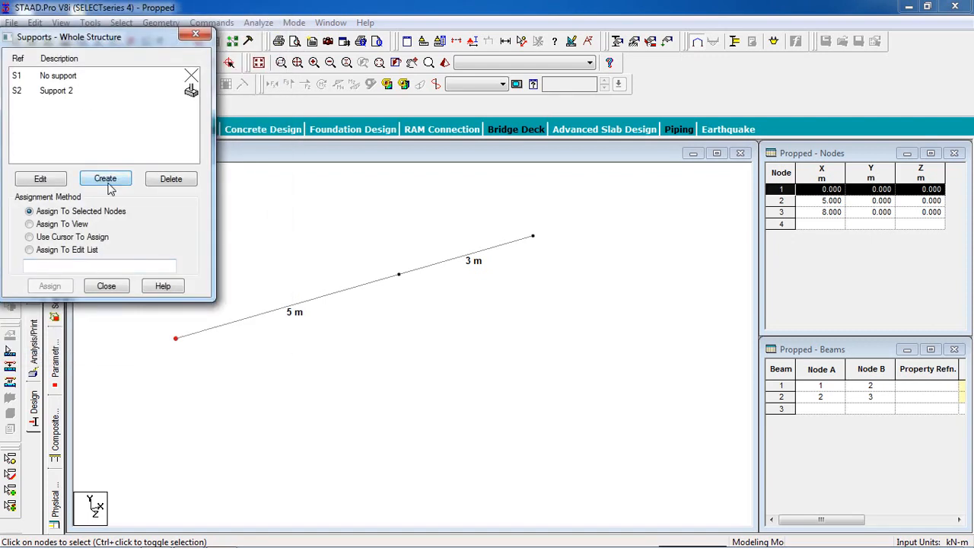
click(54, 45)
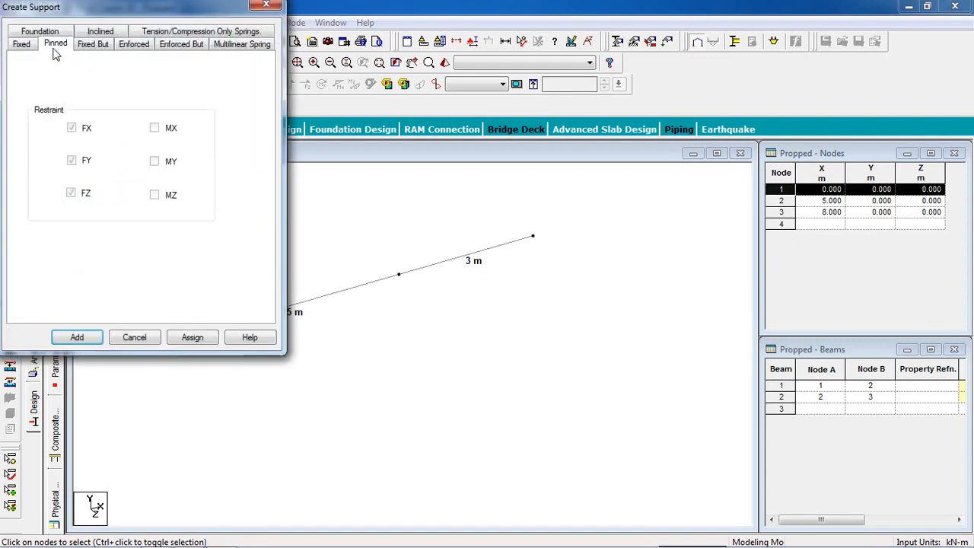
click(77, 338)
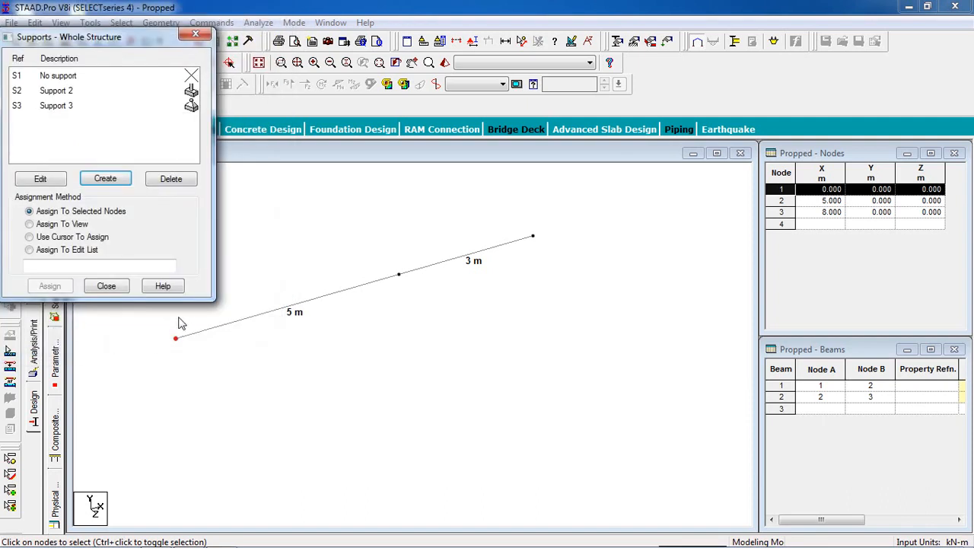
Assign the fixed support to node 1 at the beam's origin
drag(192, 328, 145, 371)
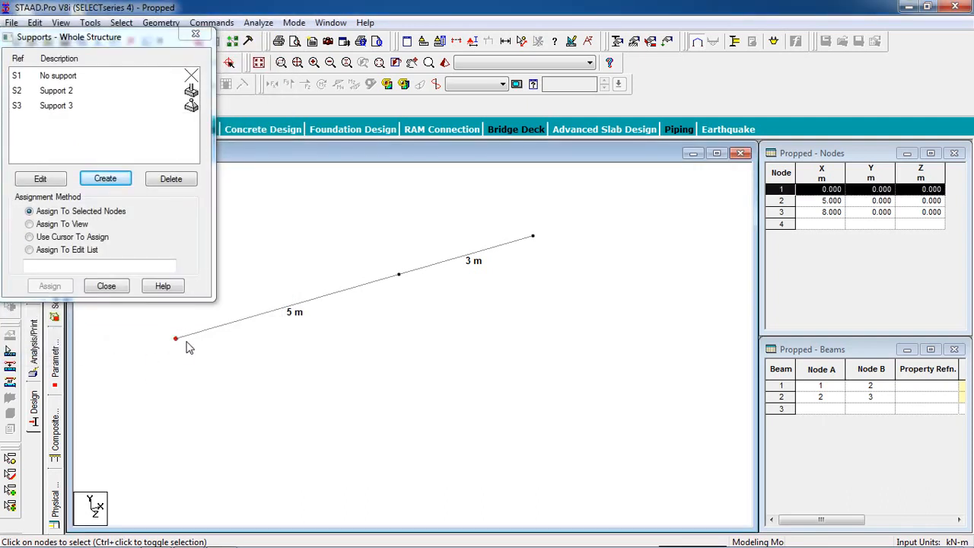
click(100, 91)
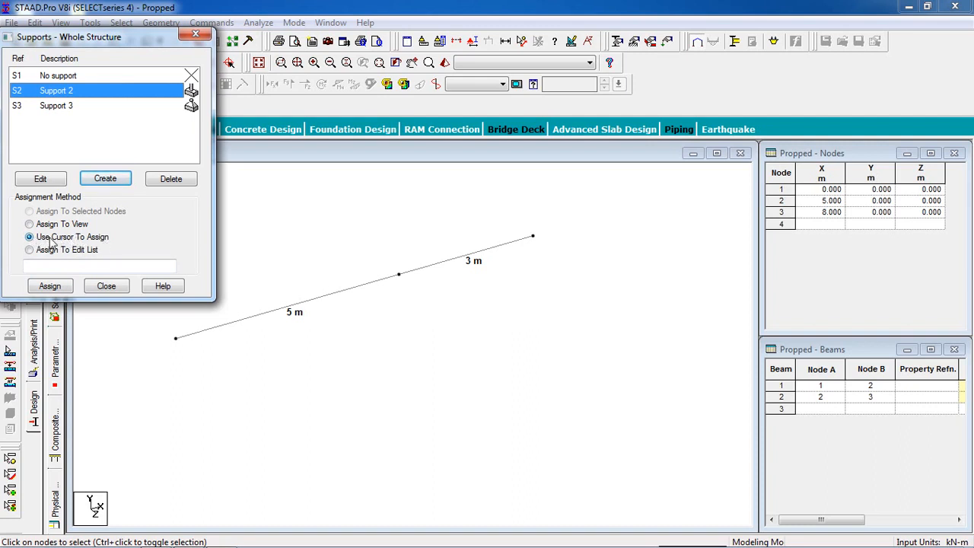
drag(184, 315, 122, 407)
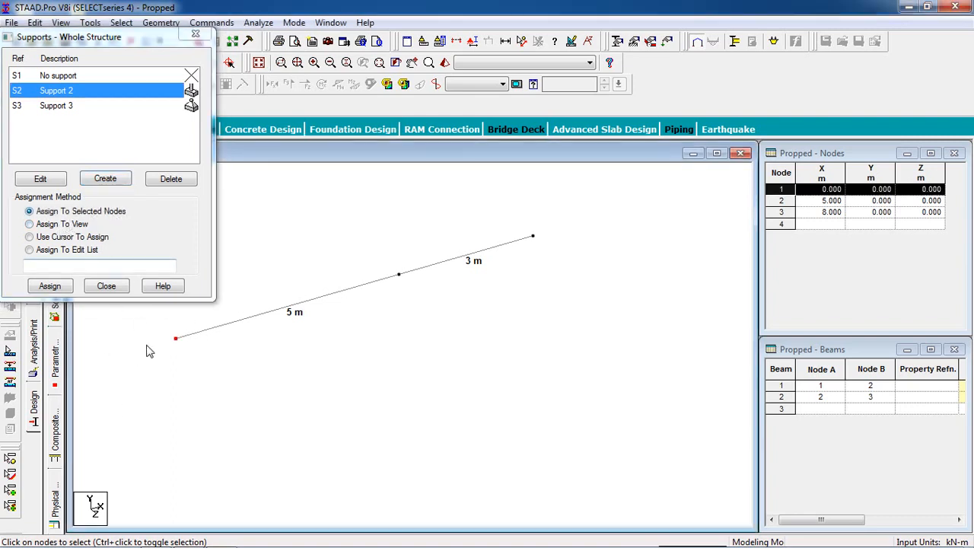
click(61, 286)
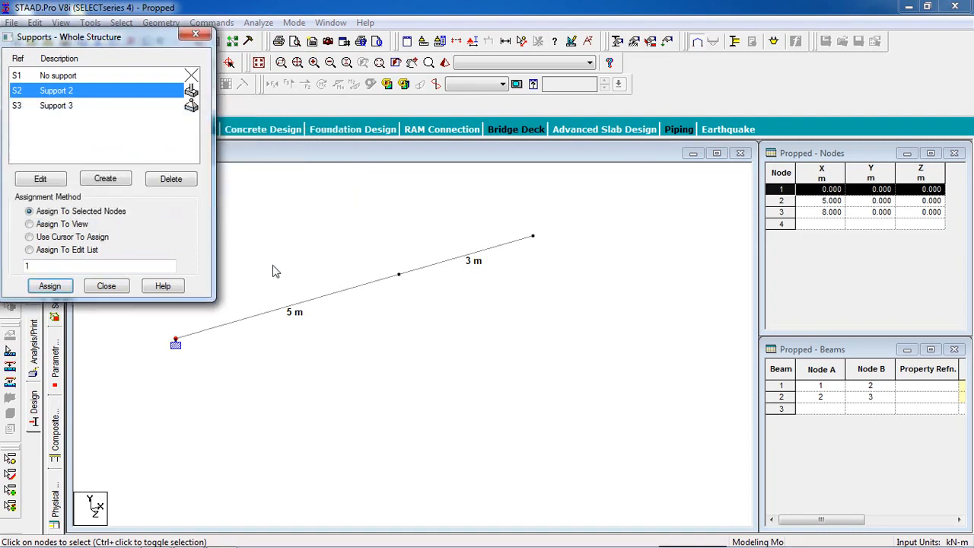
Assign the pinned support to node 2 at X = 5 m, close the supports dialog and clear the selection
click(399, 274)
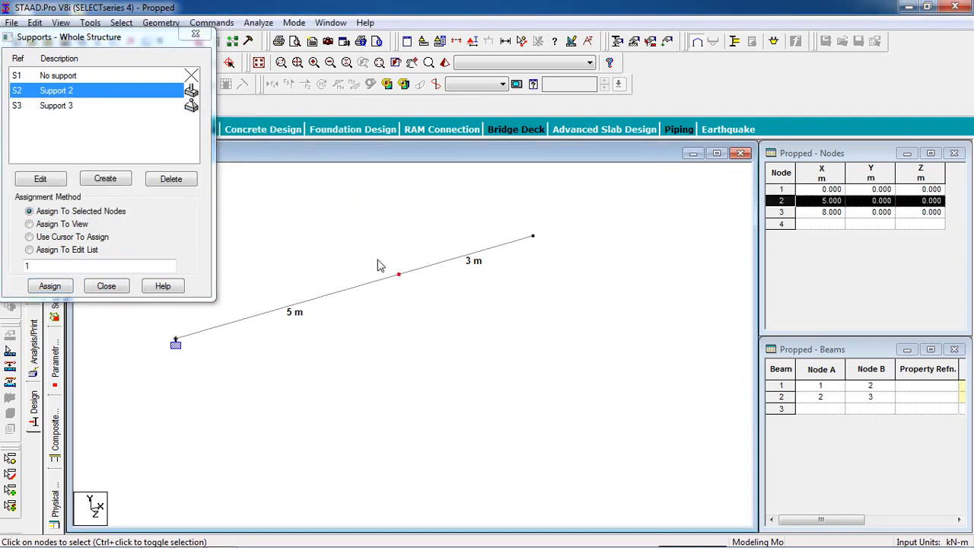
click(57, 105)
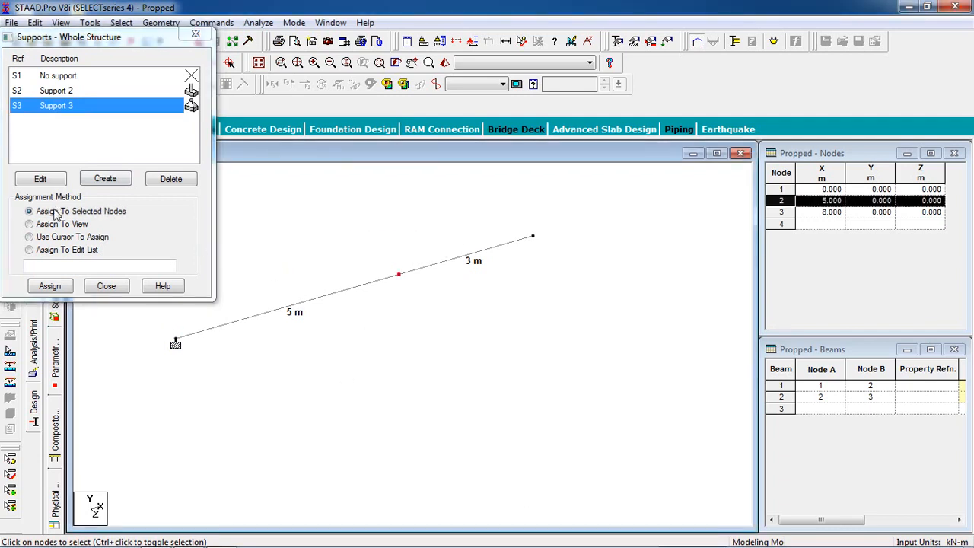
click(55, 288)
click(242, 204)
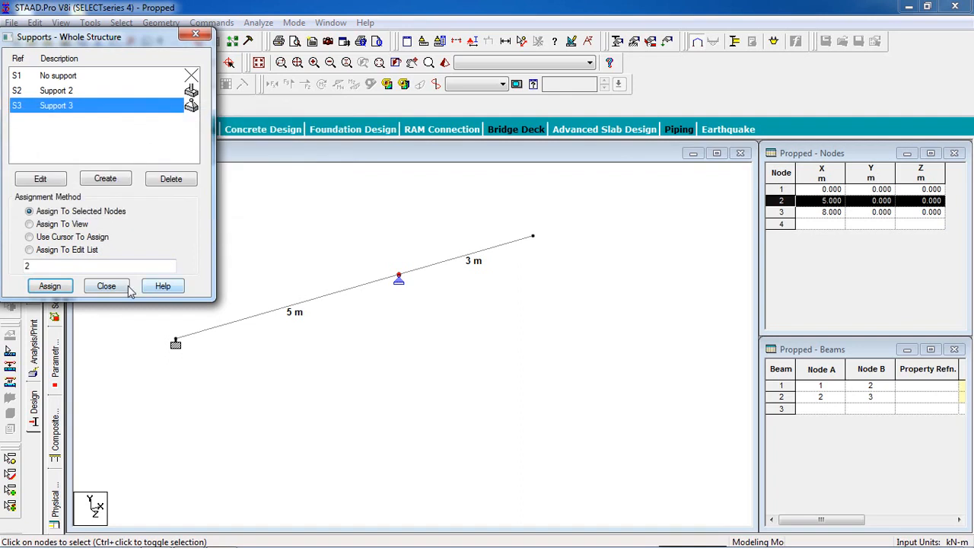
click(126, 287)
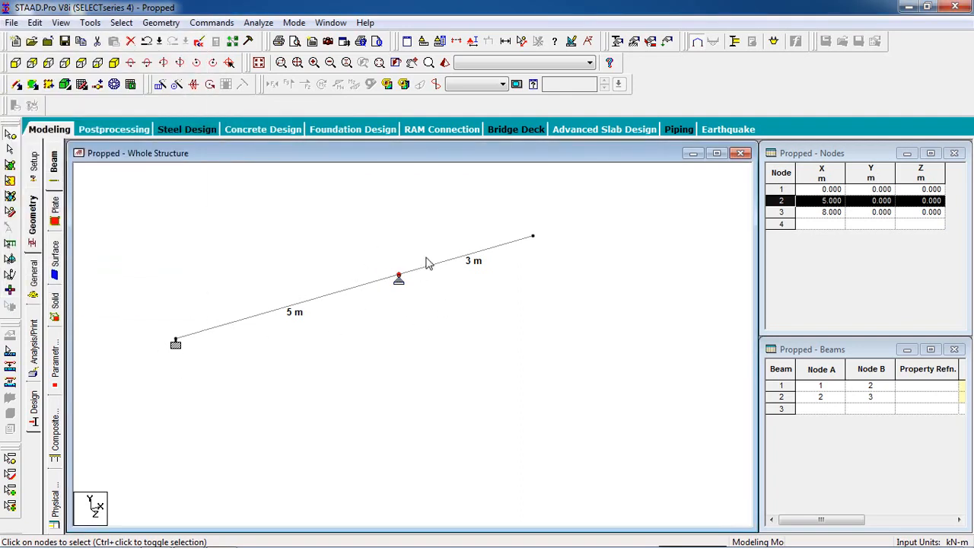
click(549, 258)
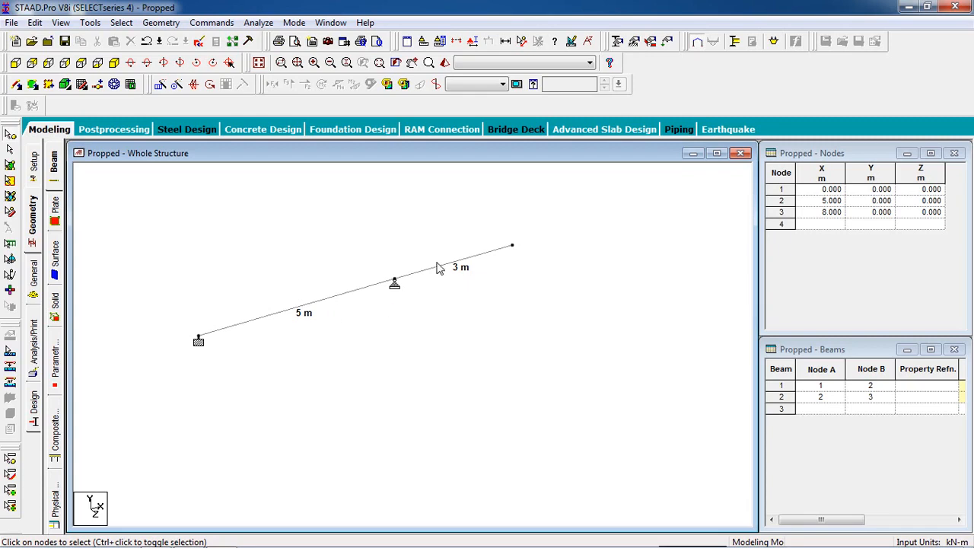
Define a rectangular concrete section with YD 0.300 m and ZD 0.250 m
click(617, 41)
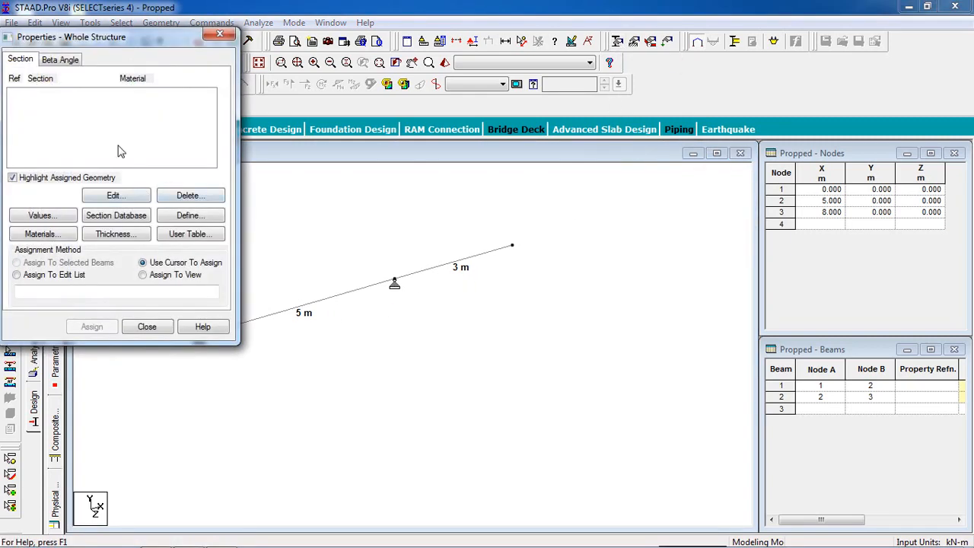
drag(101, 39, 206, 30)
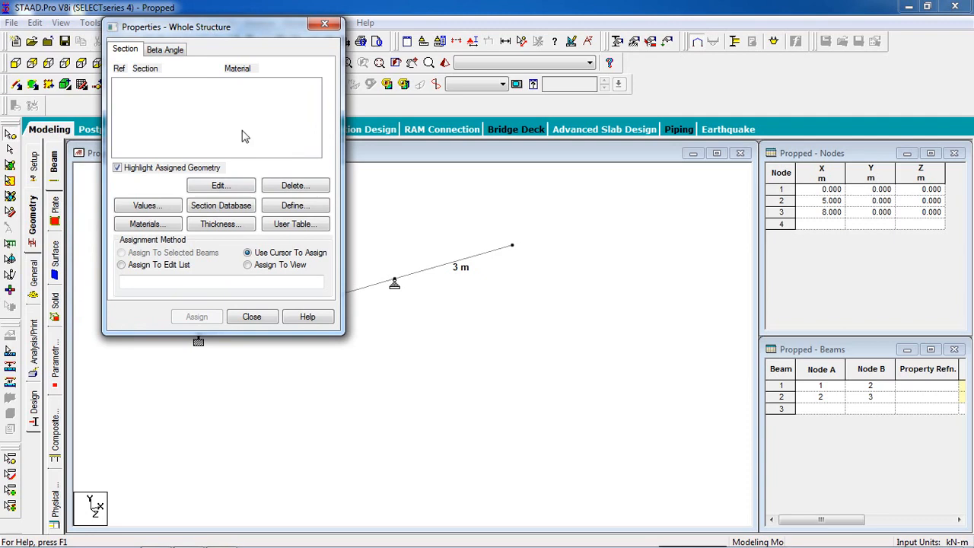
click(296, 205)
click(284, 169)
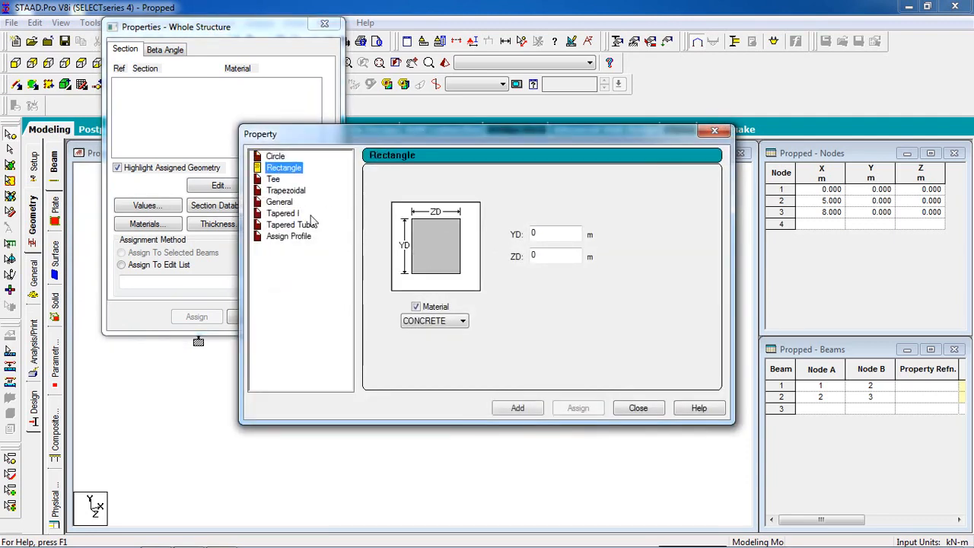
double_click(532, 237)
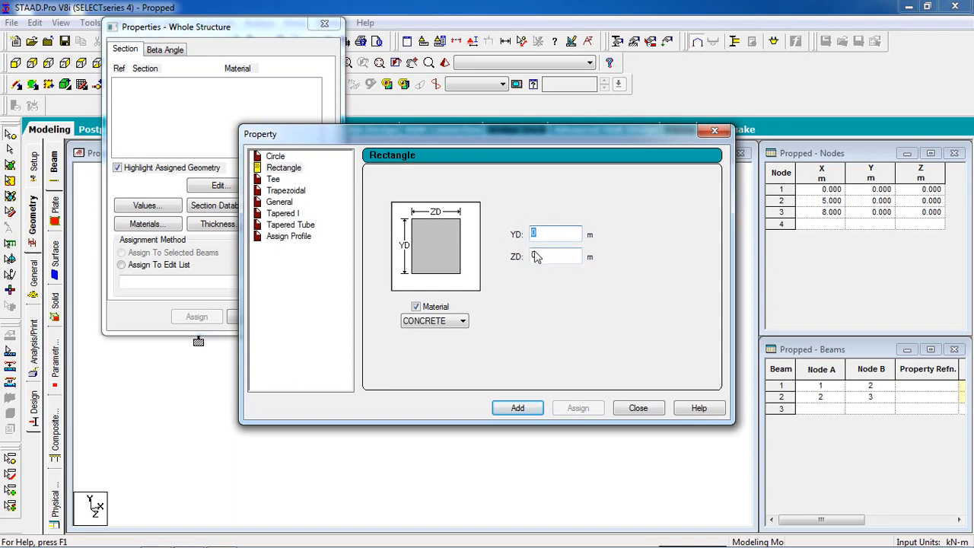
key(BackSpace)
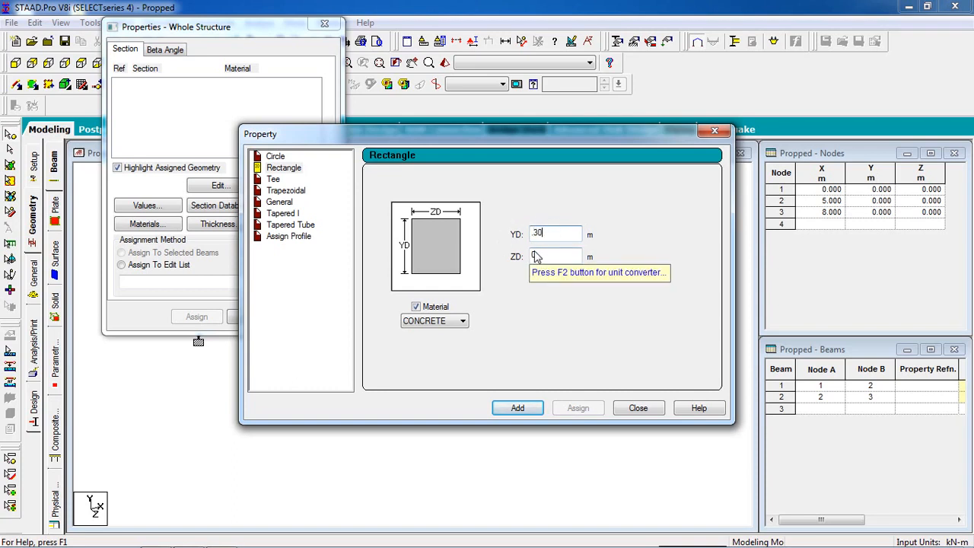
click(540, 258)
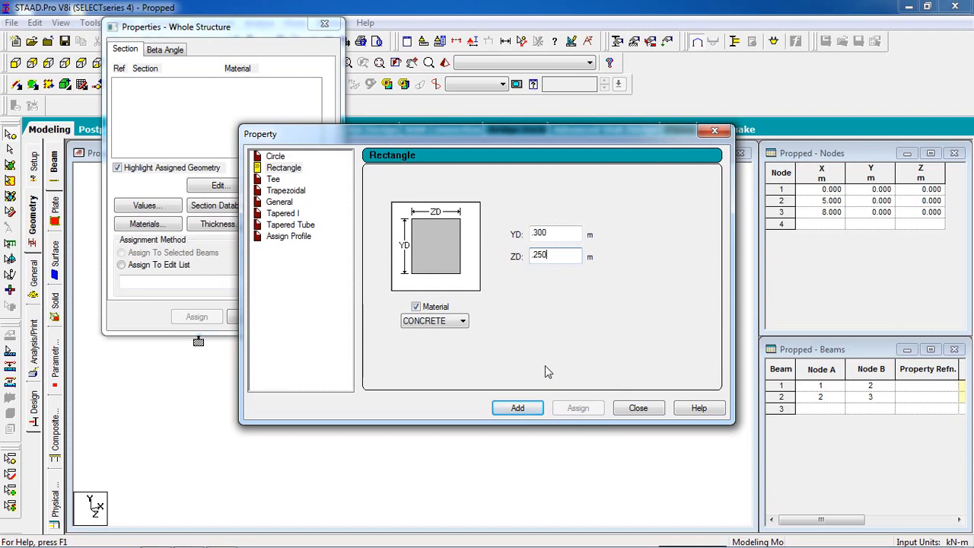
click(523, 409)
click(639, 409)
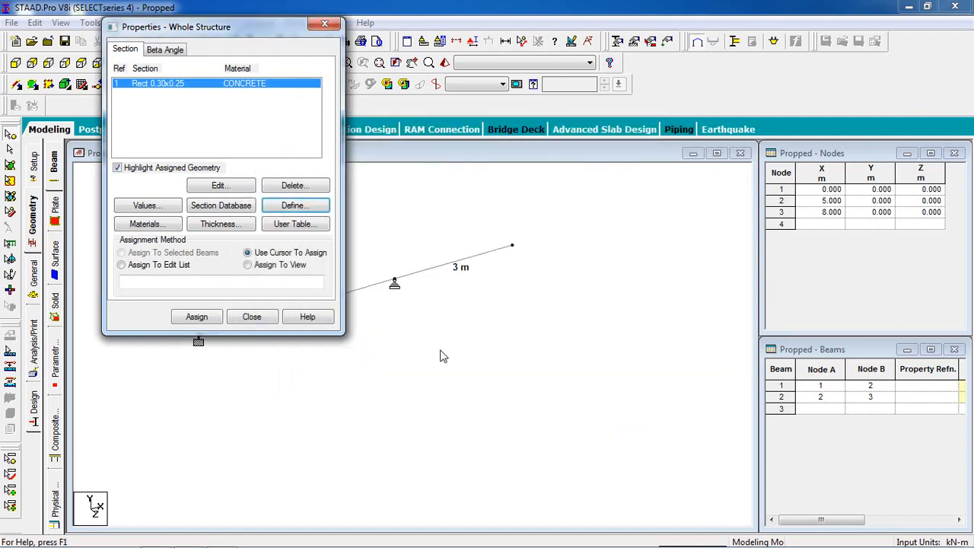
Assign the rectangular concrete section to all beams in the view and close the section properties
drag(196, 34, 631, 139)
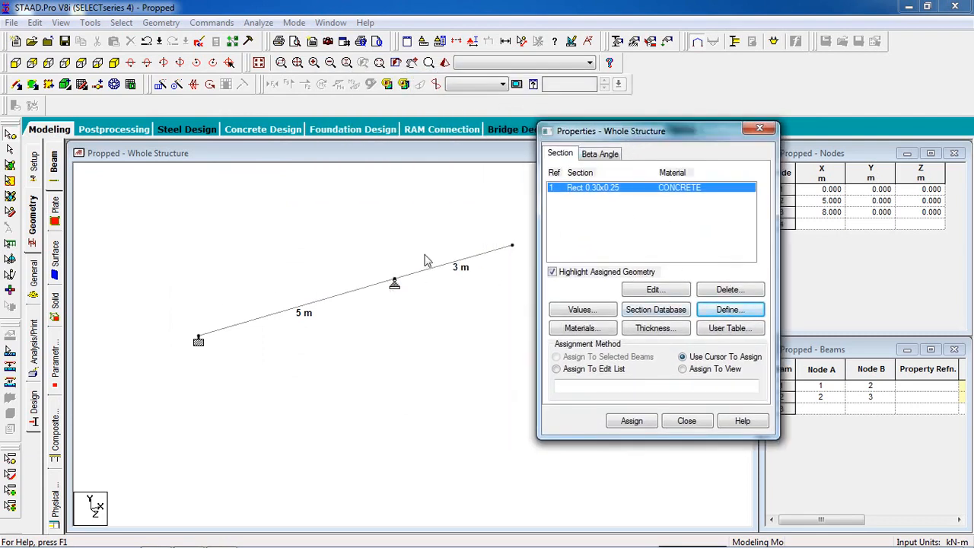
click(682, 369)
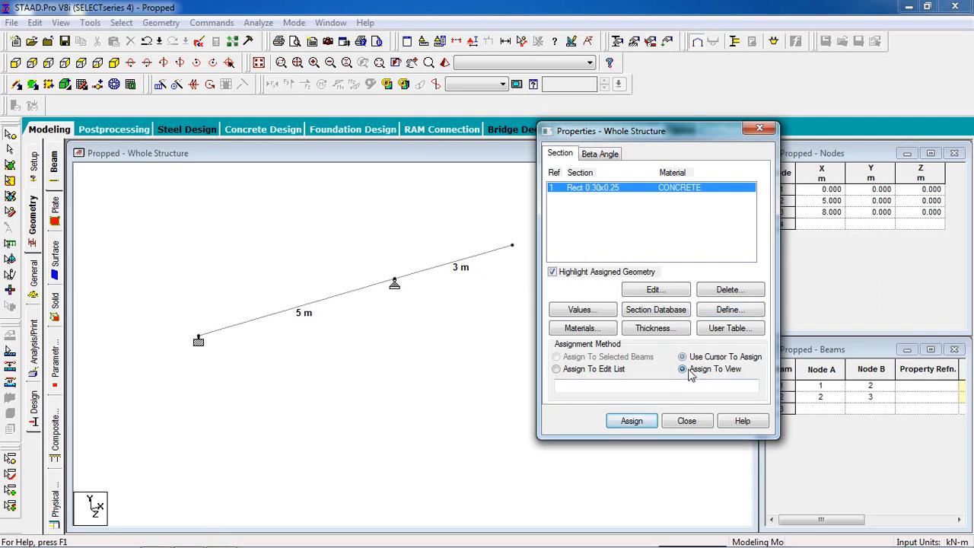
click(631, 421)
click(700, 317)
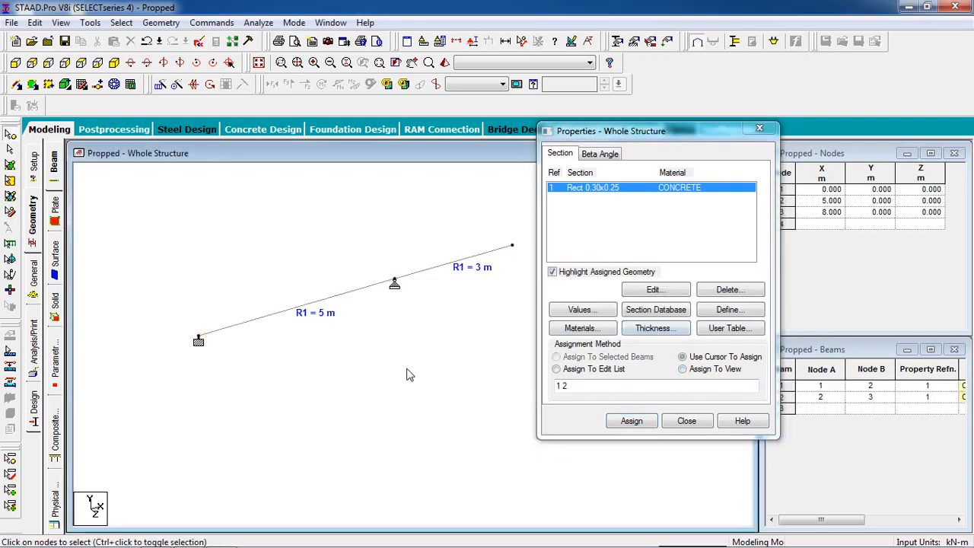
click(684, 421)
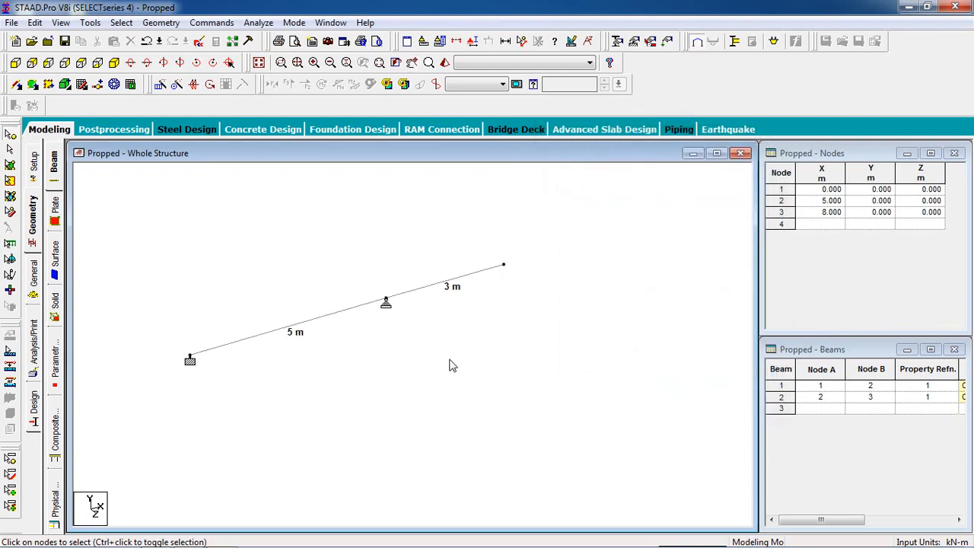
Inspect the beam in a 3D rendered view from another angle, close the rendering and recentre the structure
click(444, 64)
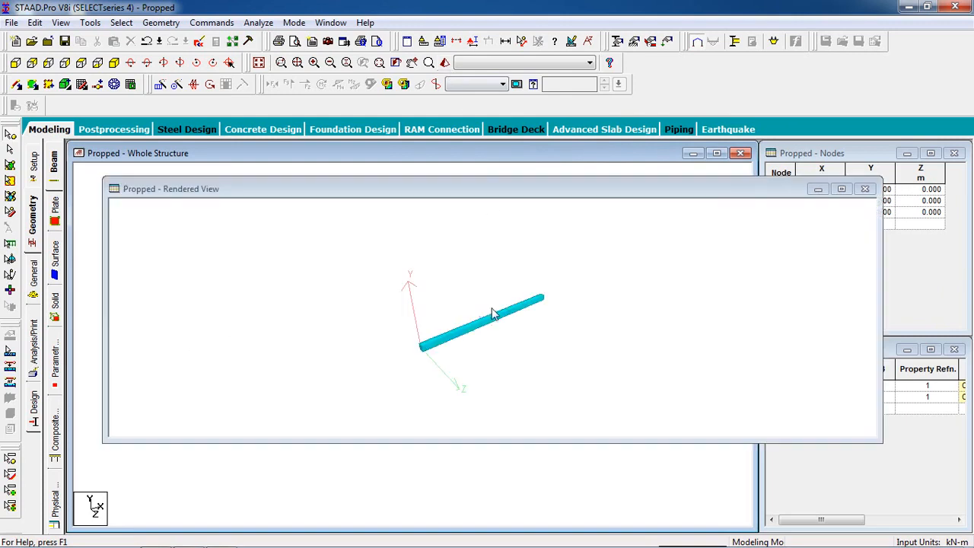
drag(518, 328, 530, 289)
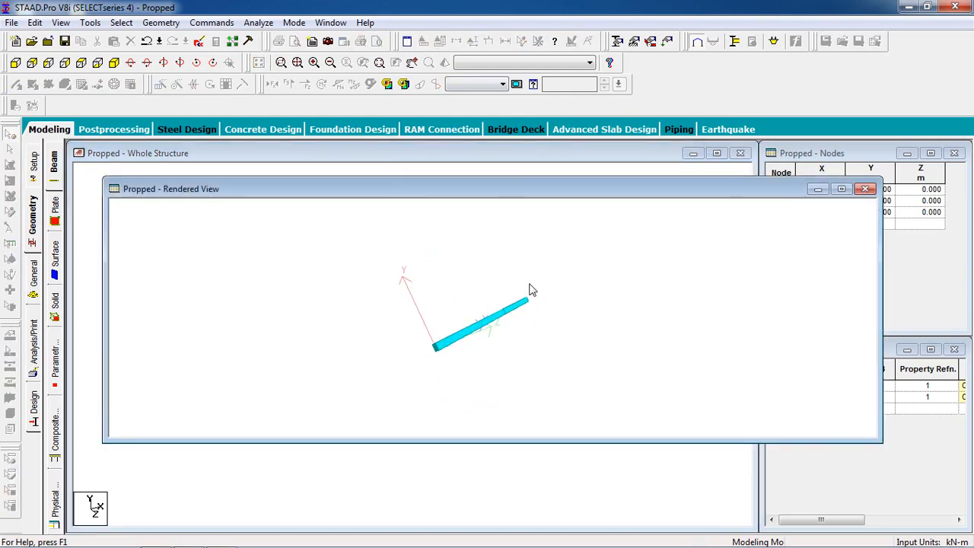
click(866, 189)
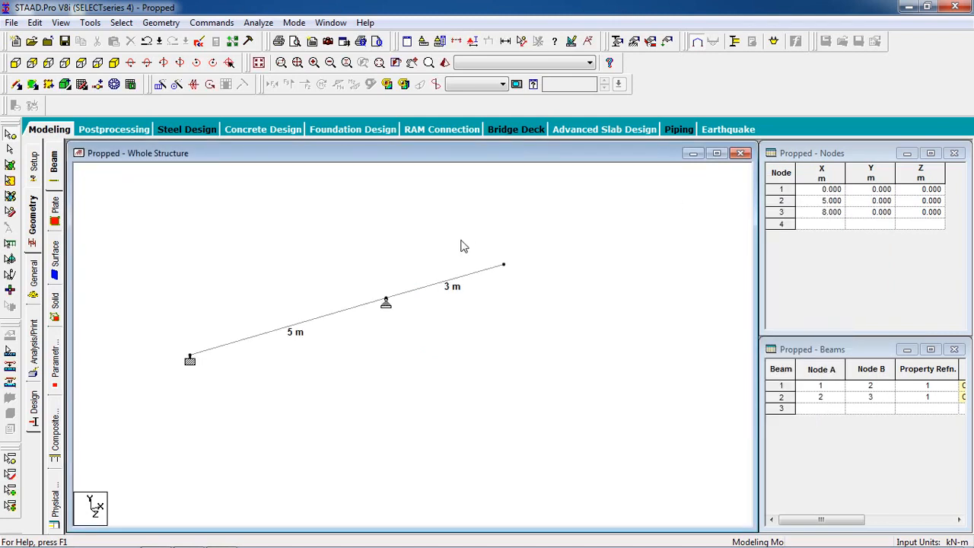
middle_drag(426, 394, 416, 314)
scroll(414, 289, up, 4)
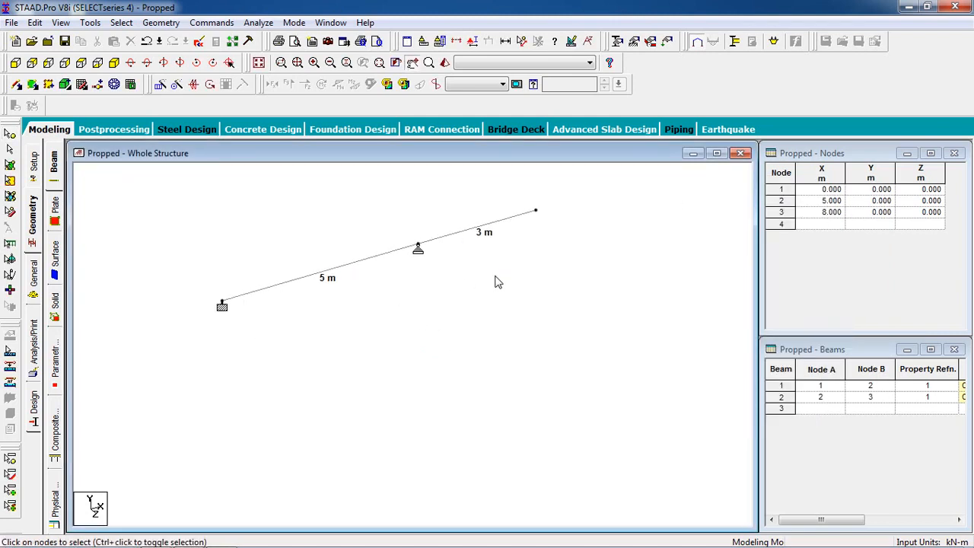
middle_drag(495, 277, 473, 308)
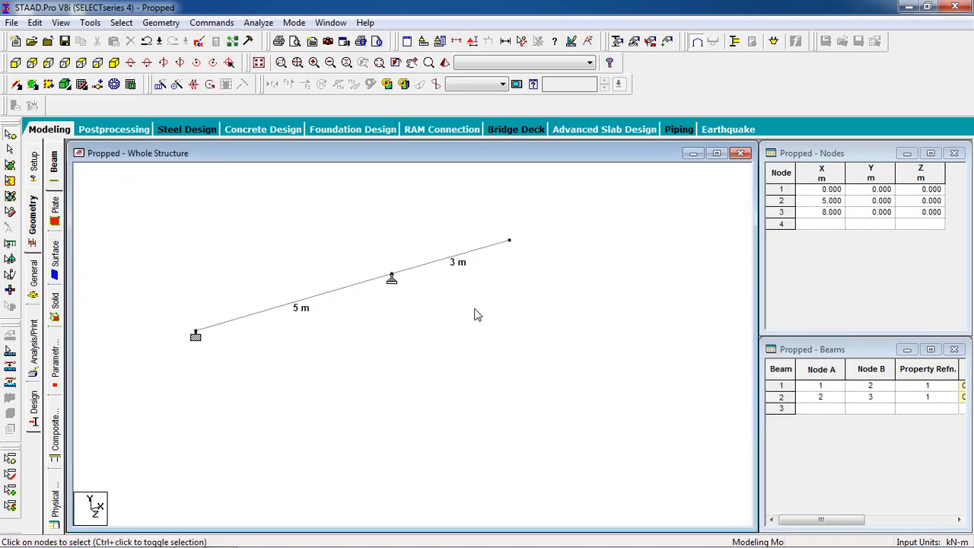
Create primary load case 1 with loading type Dead and the title Dead
click(669, 42)
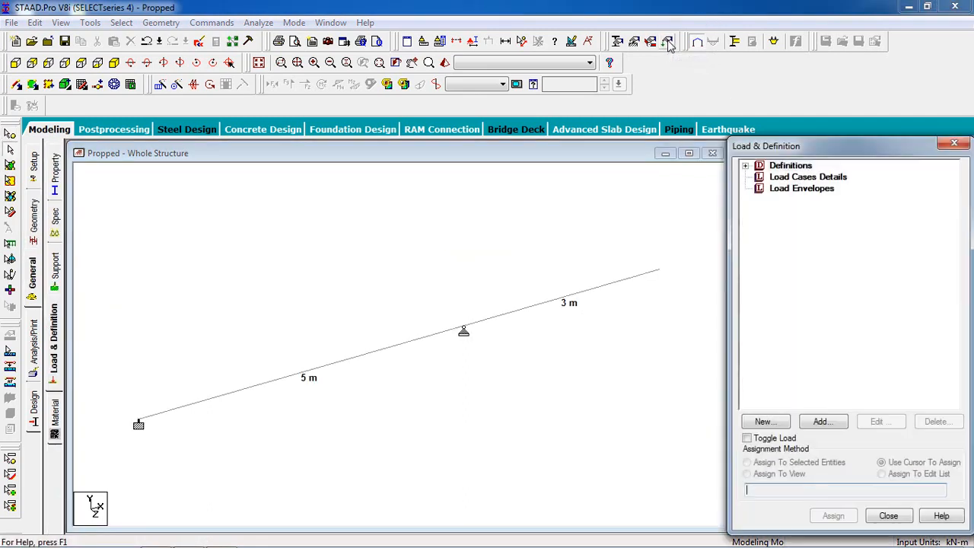
click(797, 180)
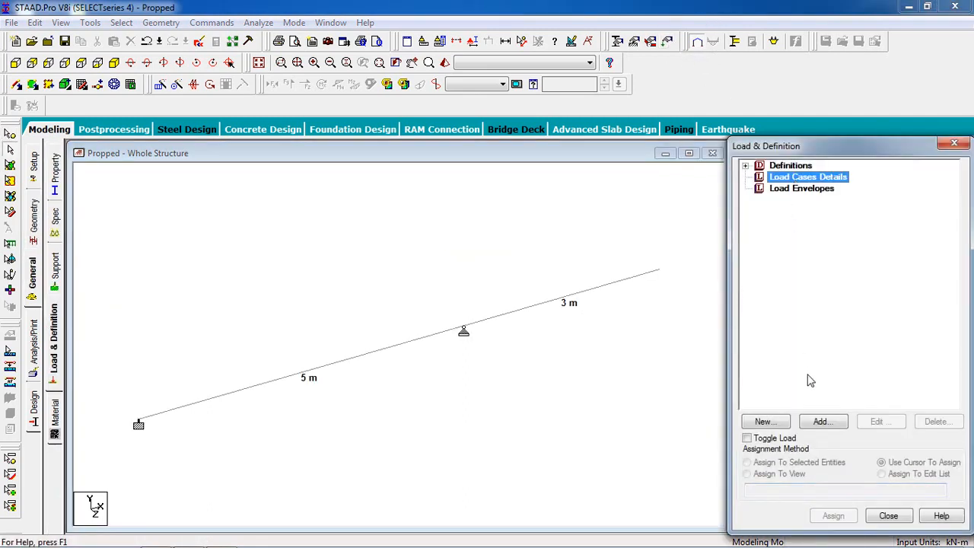
click(821, 422)
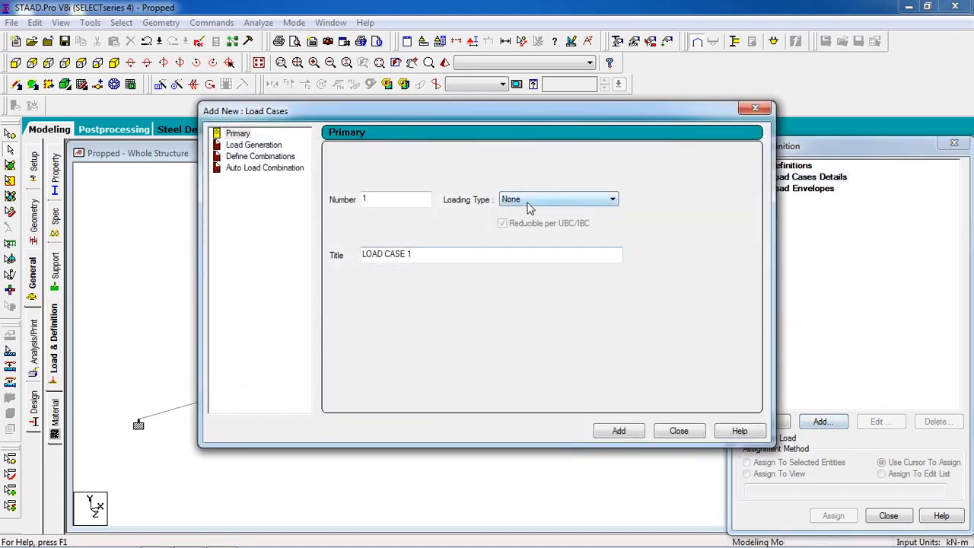
click(530, 202)
click(528, 211)
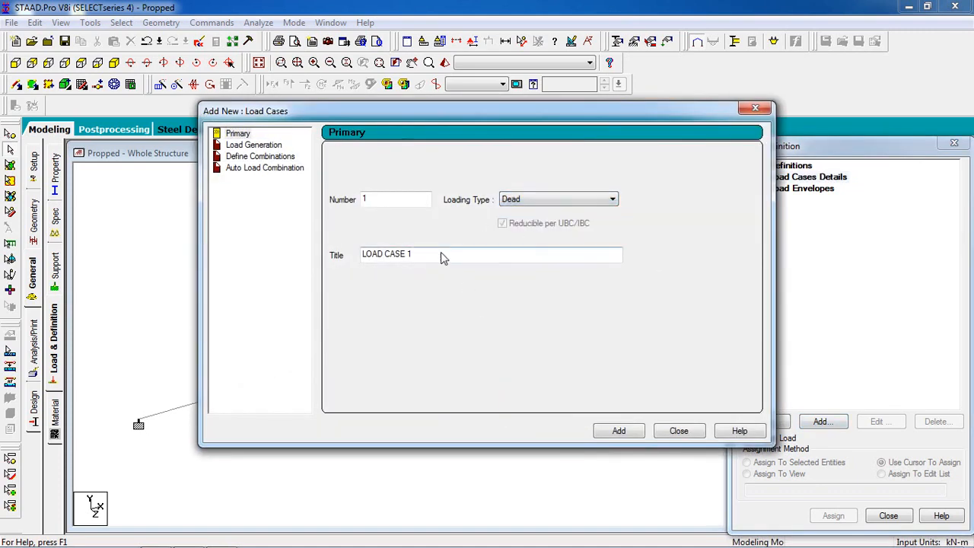
drag(443, 258, 278, 277)
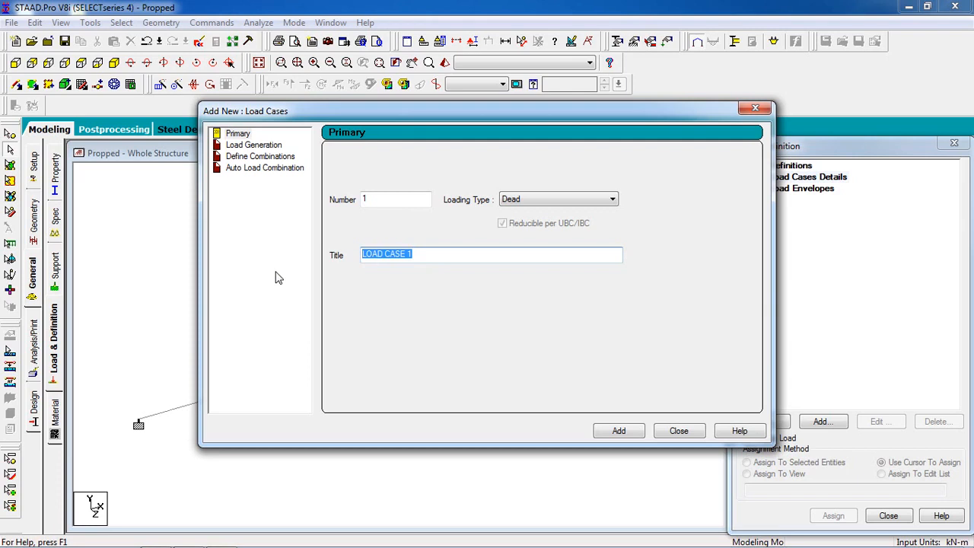
text(Dead)
click(618, 430)
Create primary load case 2 with loading type Live and the title Live, and finish adding load cases
click(571, 199)
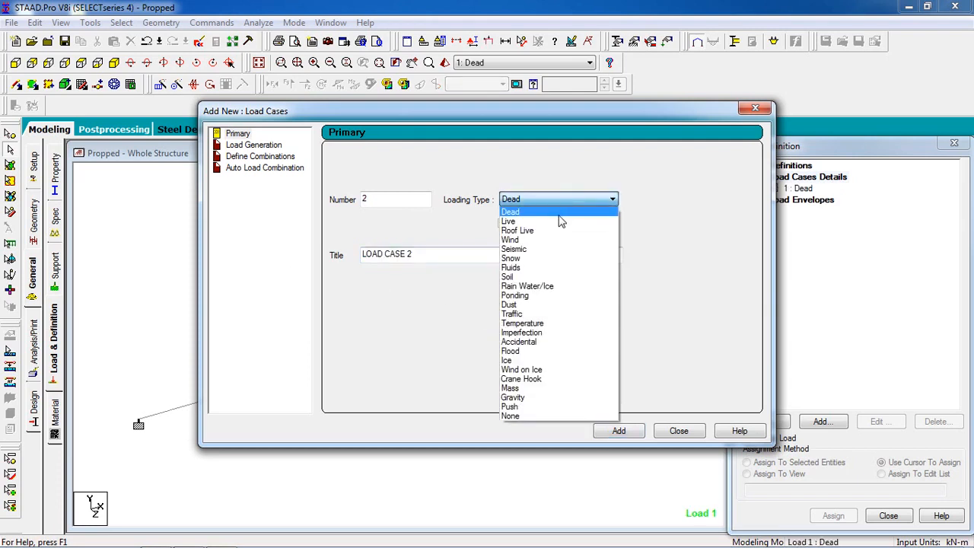
click(560, 221)
drag(425, 259, 341, 272)
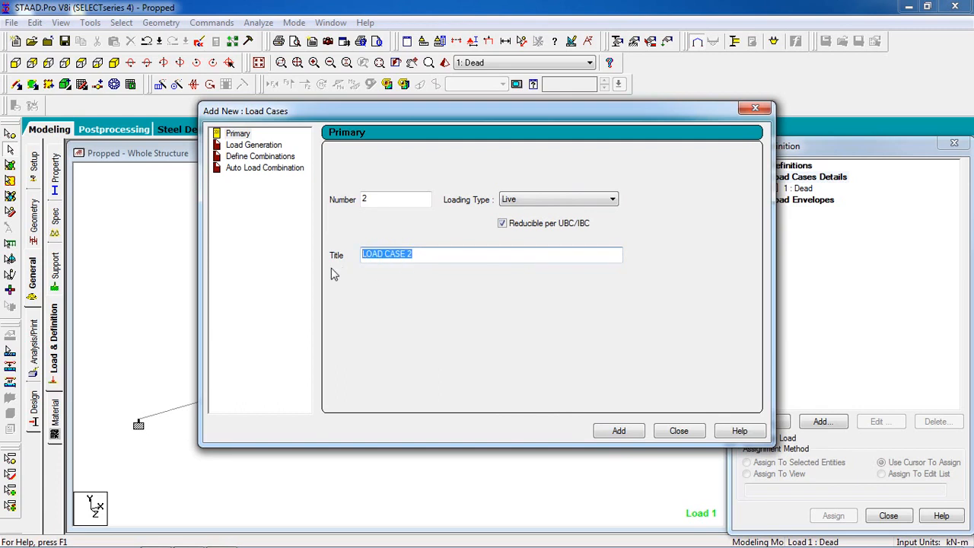
text(Live)
click(618, 430)
click(677, 431)
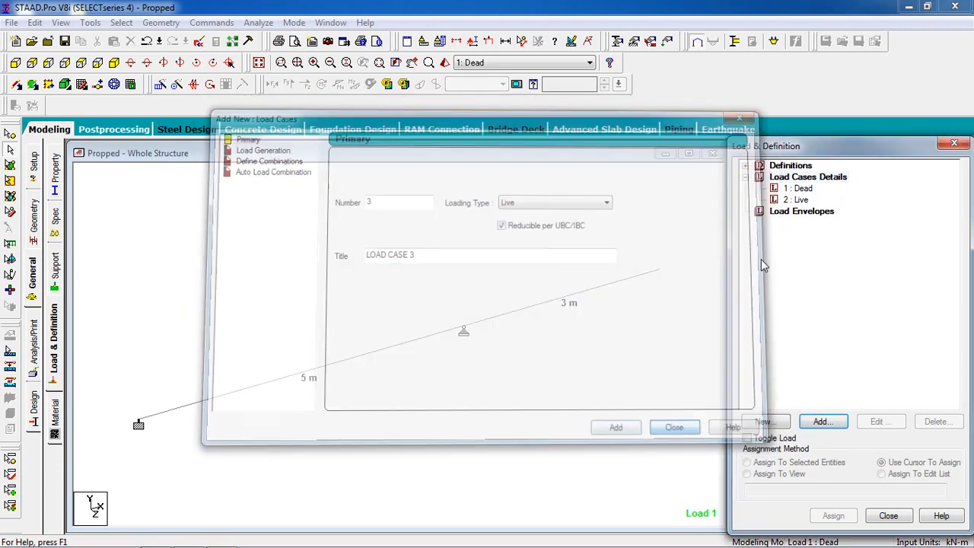
Add a Y-direction selfweight with factor -1 and a GY uniform member force of -8 kN/m to the Dead load case
click(798, 188)
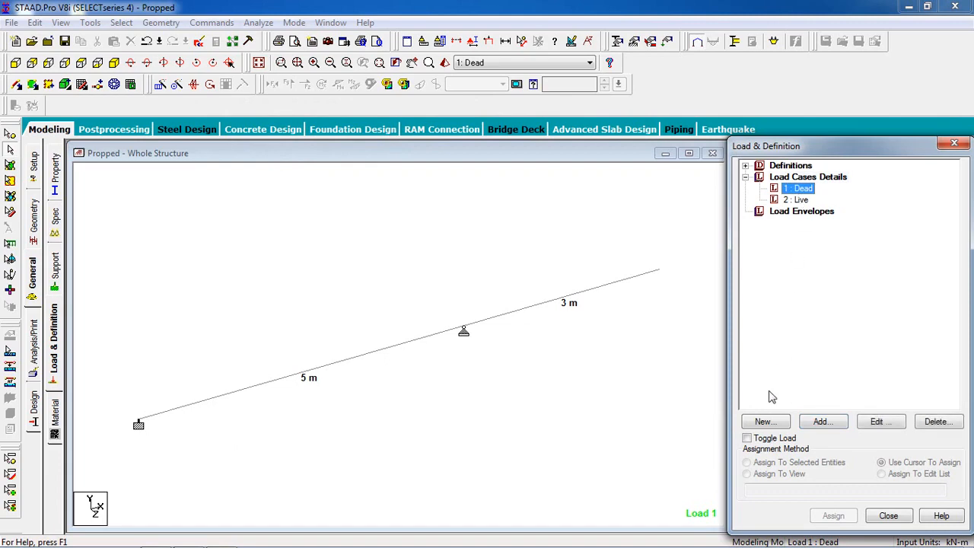
click(827, 425)
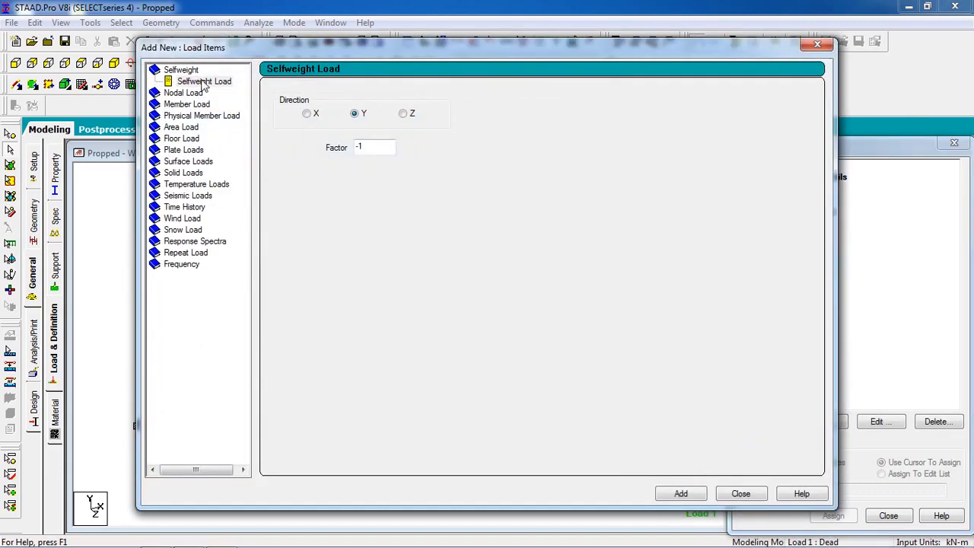
click(680, 493)
click(183, 104)
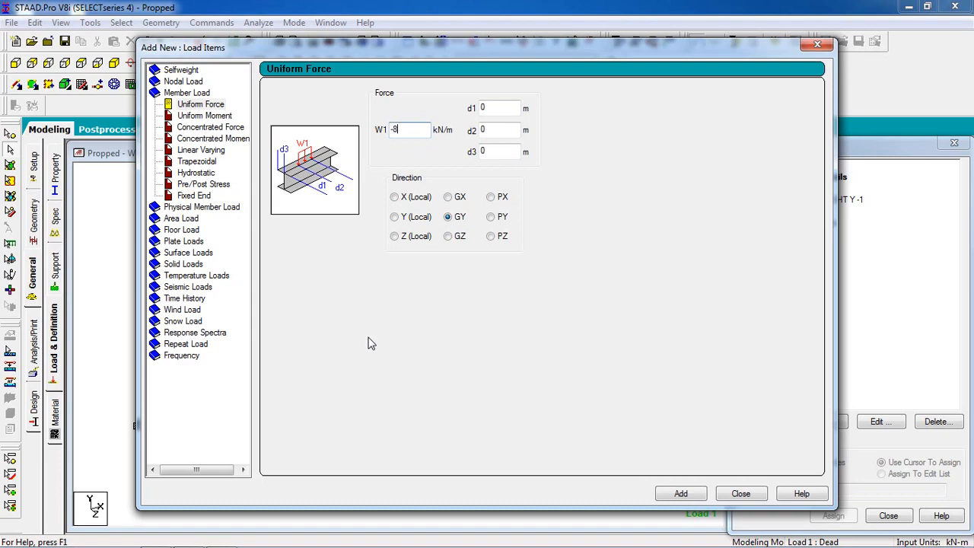
click(677, 501)
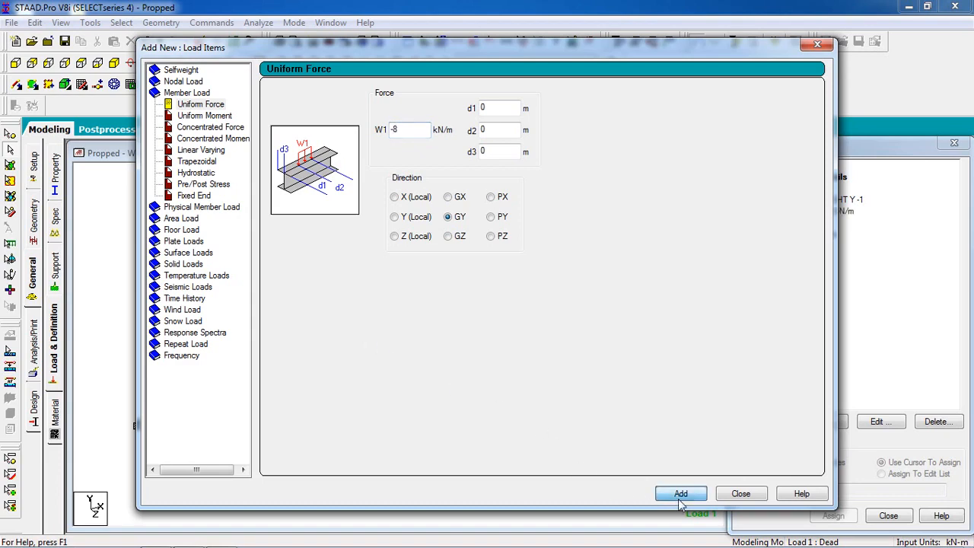
click(737, 496)
Add a uniform member force of -2 kN/m in the GY direction to the Live load case
click(800, 223)
click(835, 431)
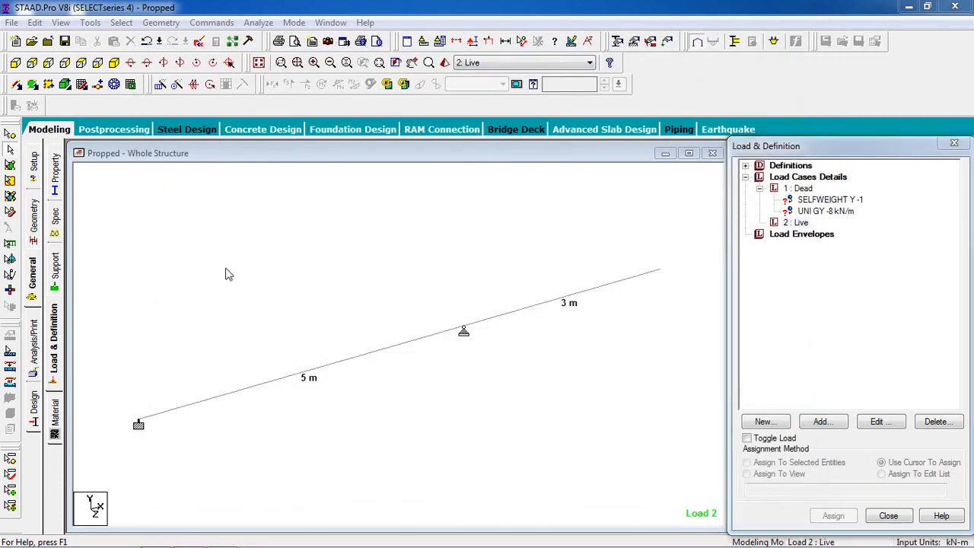
click(179, 105)
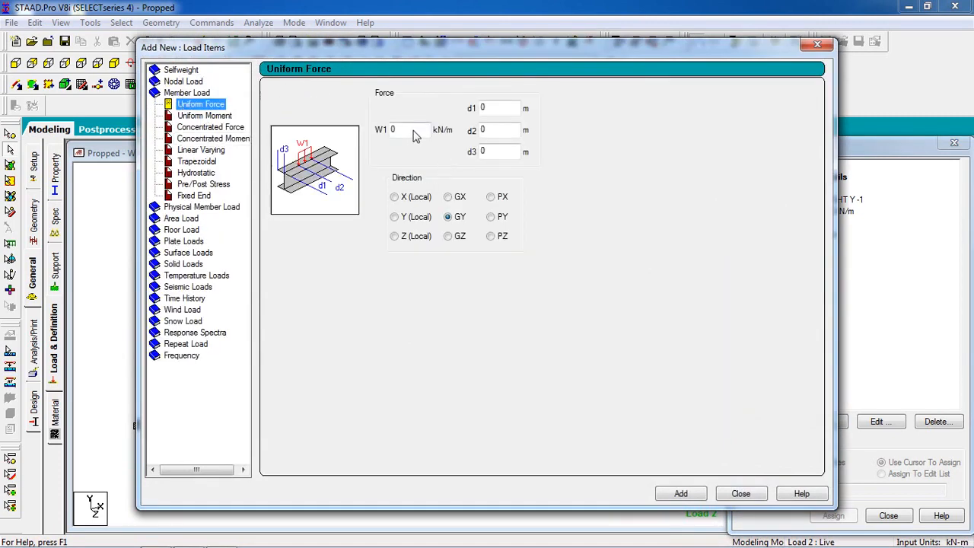
drag(413, 131, 370, 139)
text(-2)
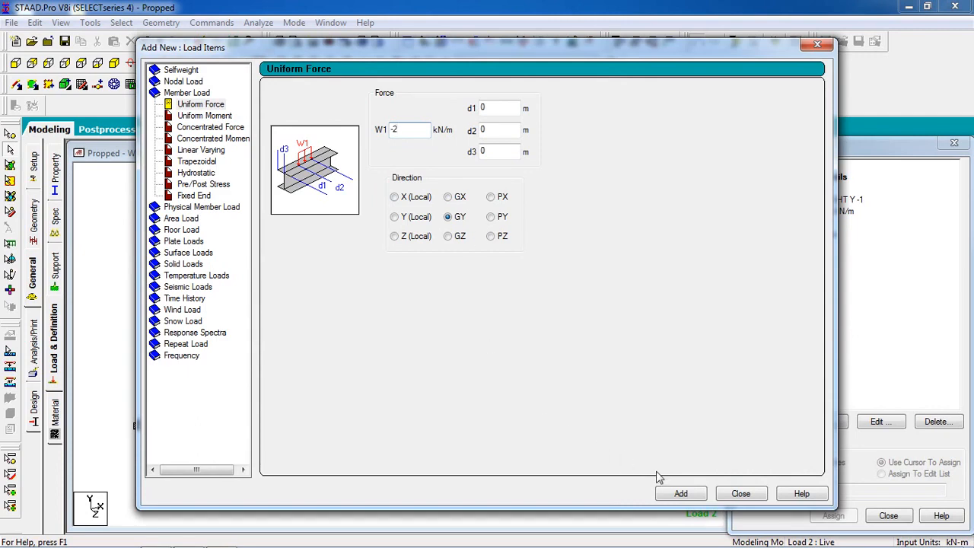
click(692, 499)
click(728, 497)
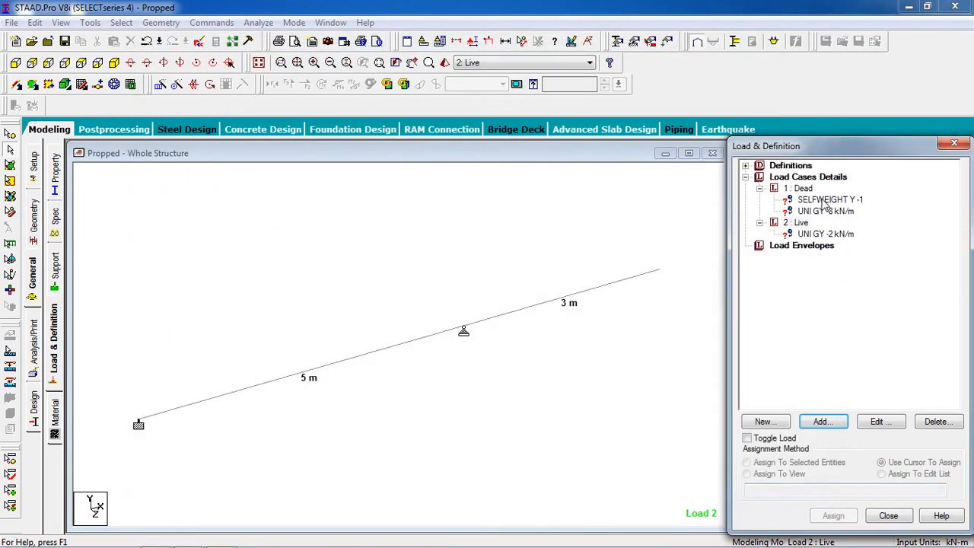
Assign the Dead case's selfweight load to all beams in the view and confirm the assignment
click(823, 202)
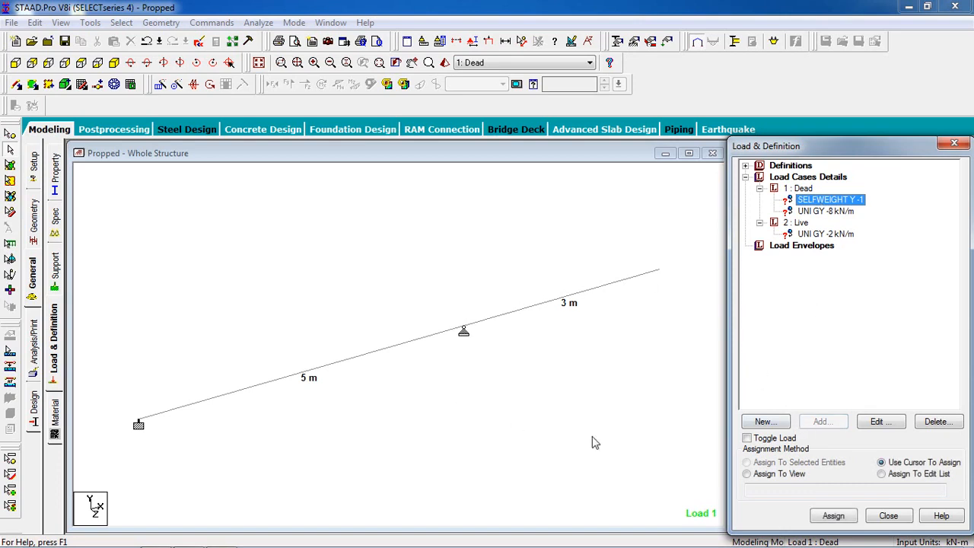
click(749, 474)
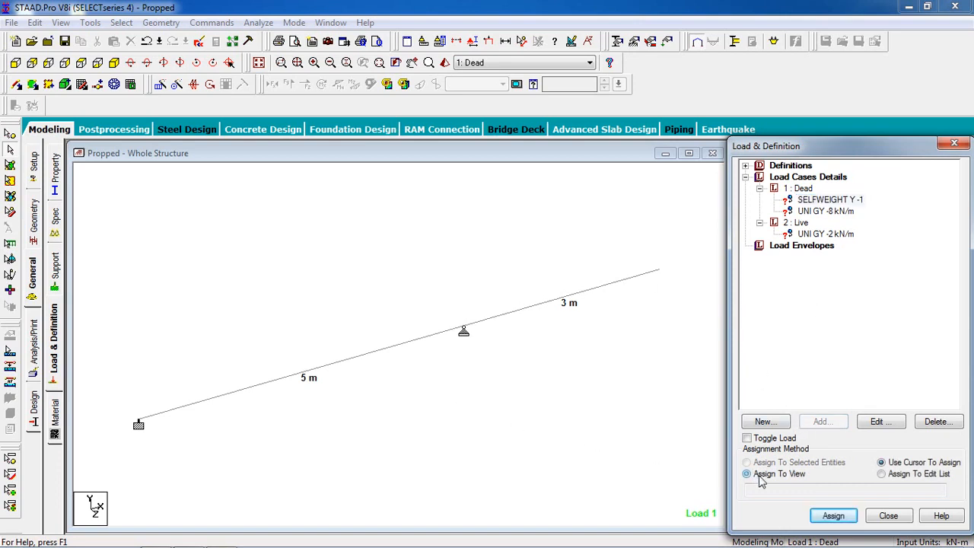
click(833, 515)
click(862, 374)
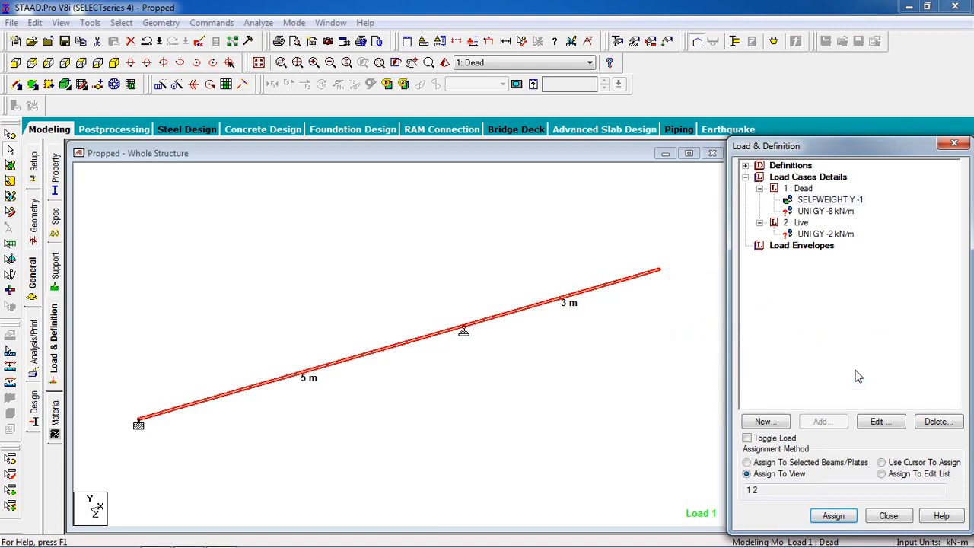
Assign the Dead case's -8 kN/m uniform load to all beams in the view and turn on the load display
click(837, 213)
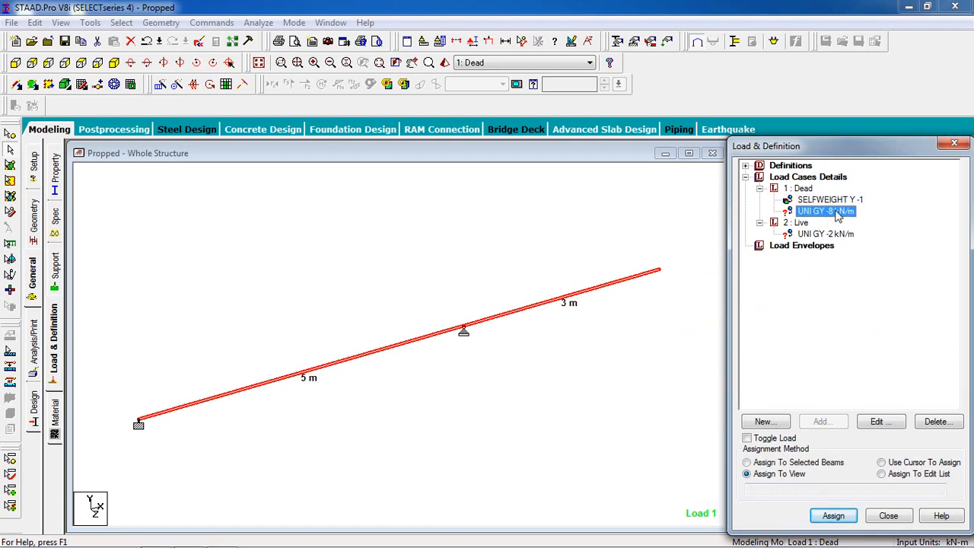
click(597, 380)
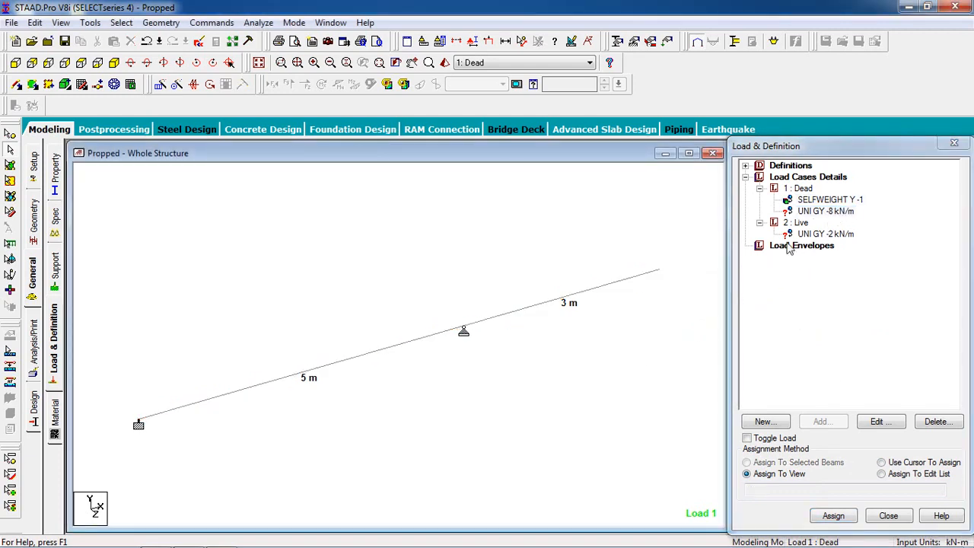
click(816, 212)
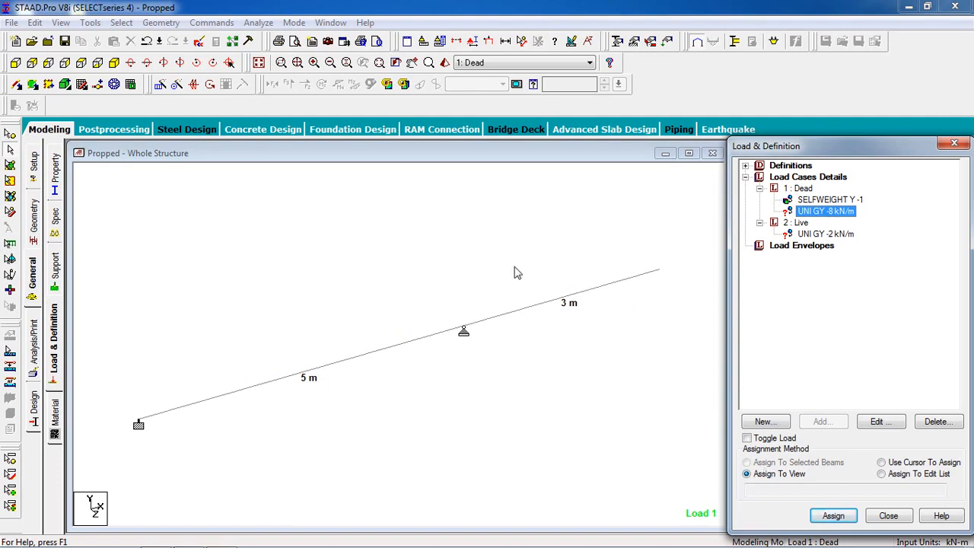
click(833, 515)
click(863, 374)
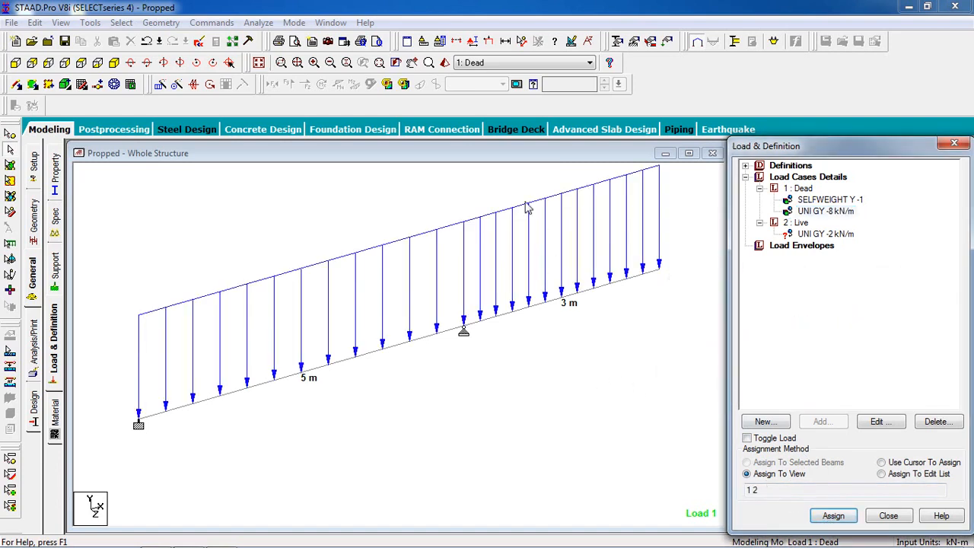
click(489, 43)
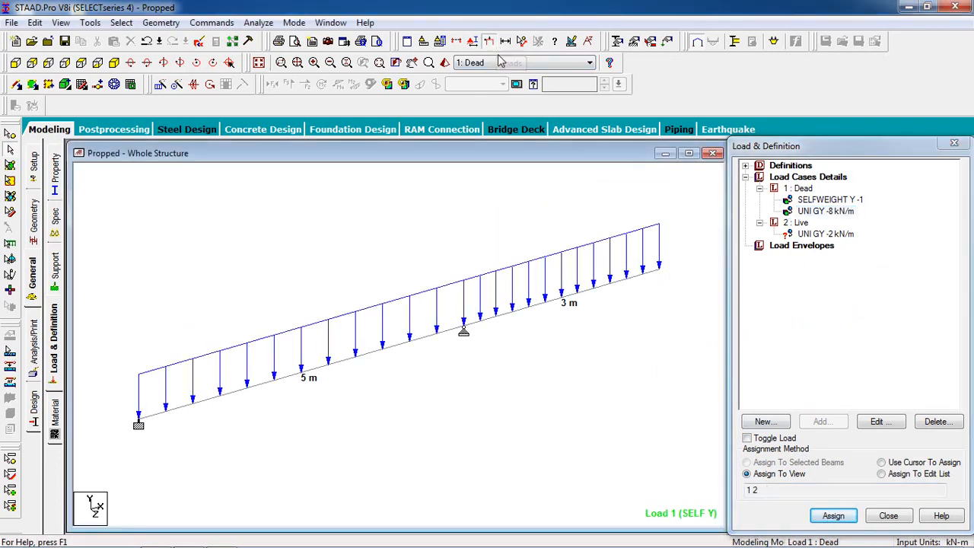
Assign the Live case's -2 kN/m uniform load to all beams in the view and confirm the assignment
click(812, 235)
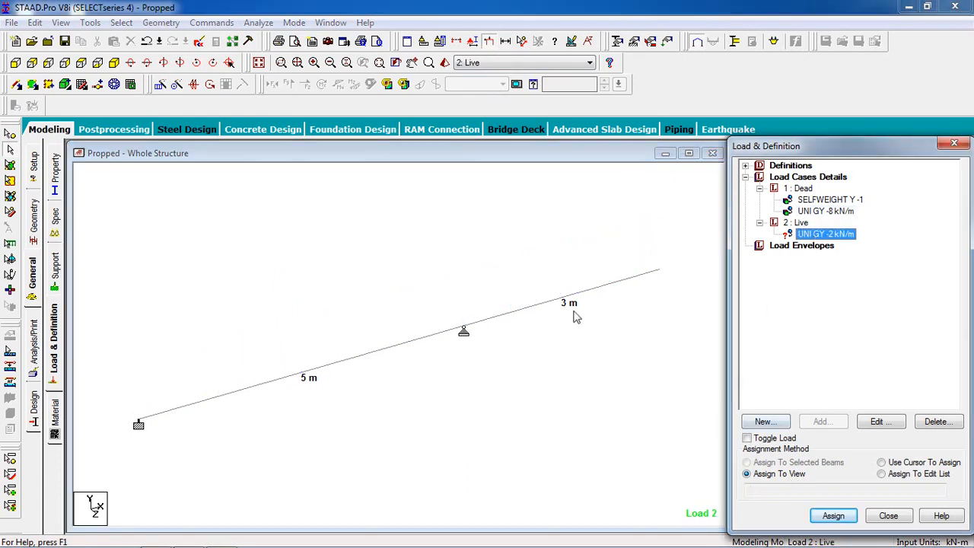
click(829, 517)
click(865, 374)
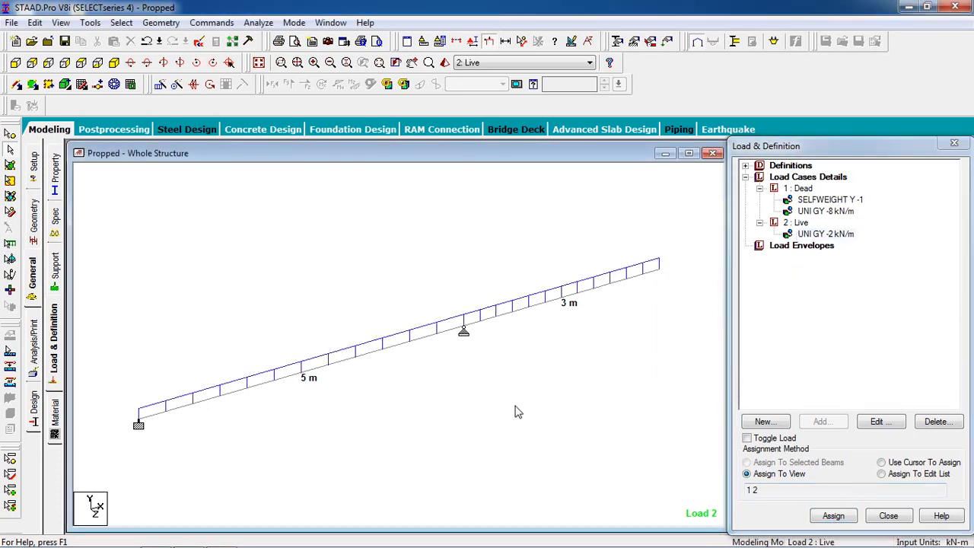
click(804, 178)
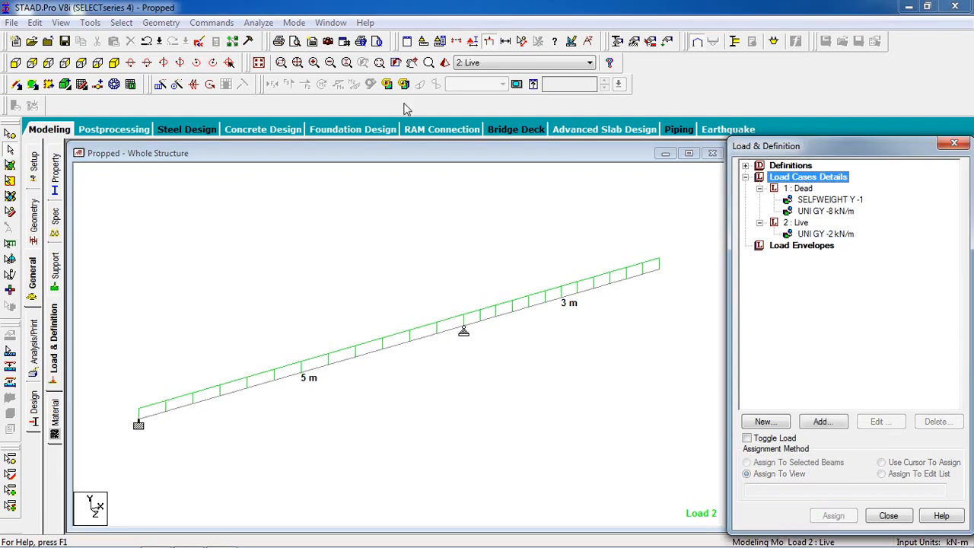
click(337, 200)
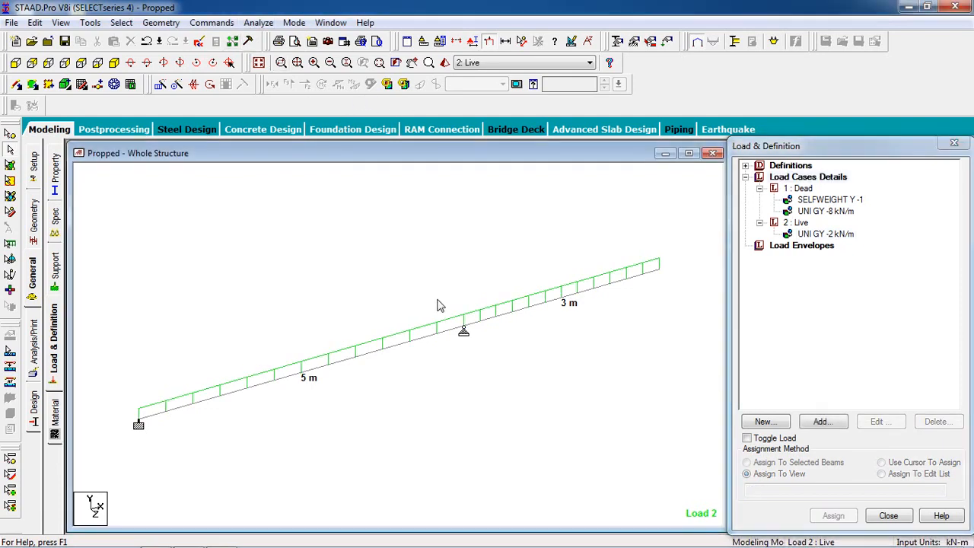
Create normal load combination 3 from the Dead and Live cases with a factor of 1.5 each, and select it
click(228, 24)
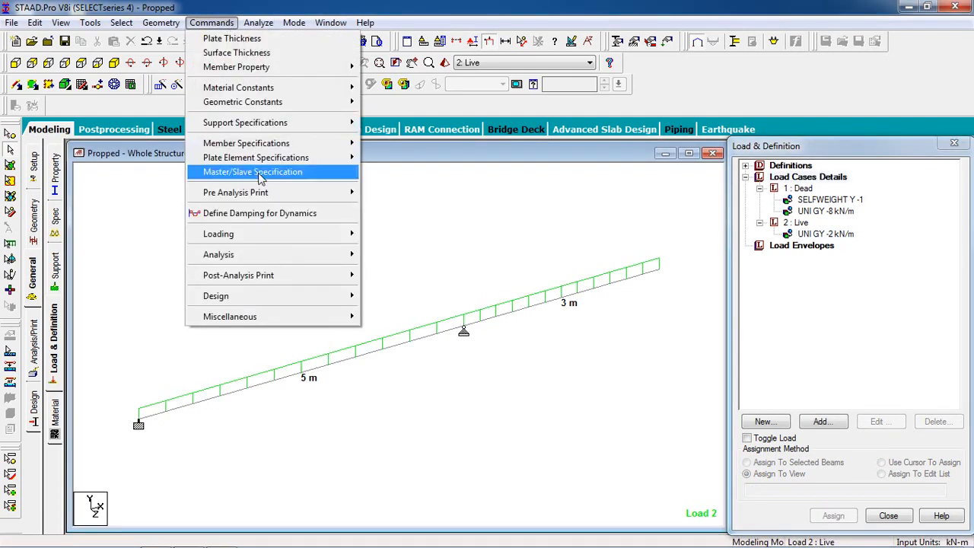
mouse_move(291, 238)
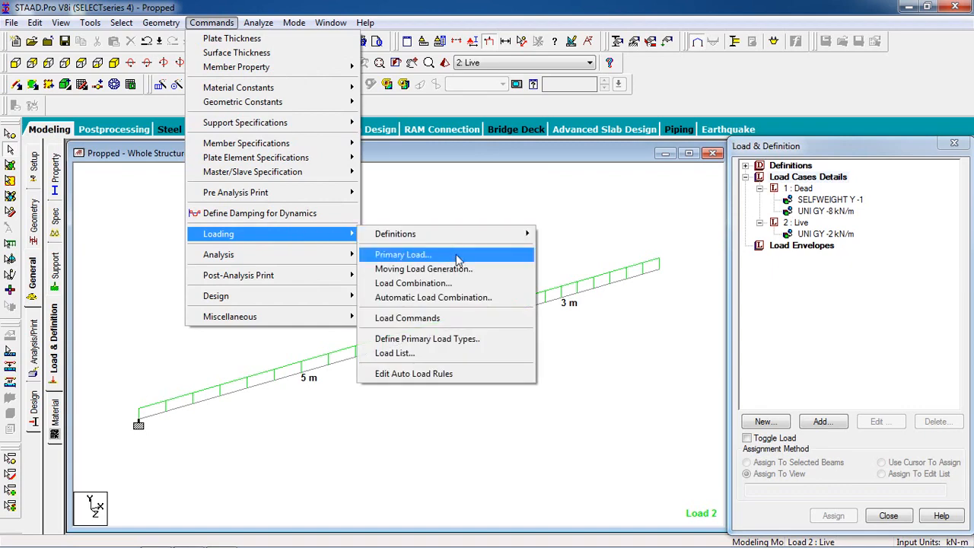
click(485, 283)
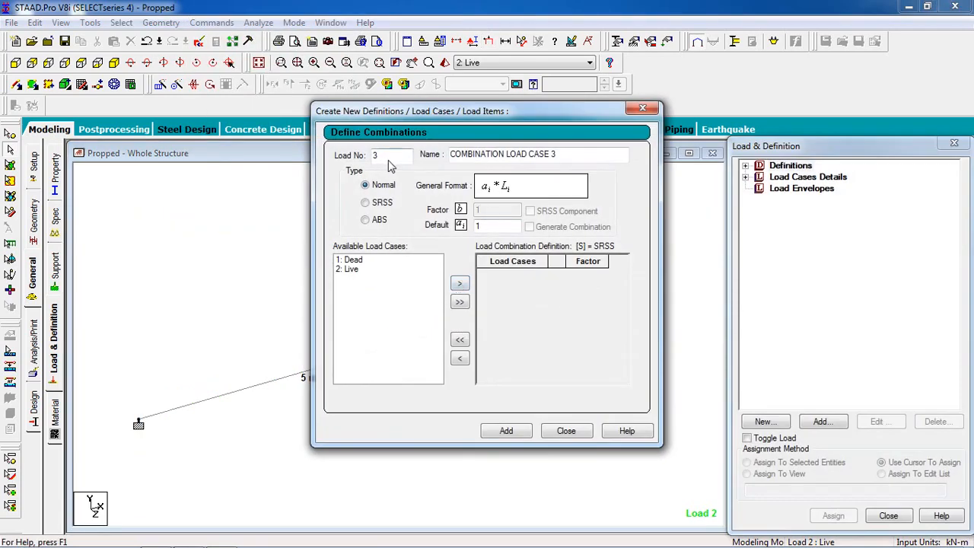
click(485, 225)
click(459, 303)
click(506, 432)
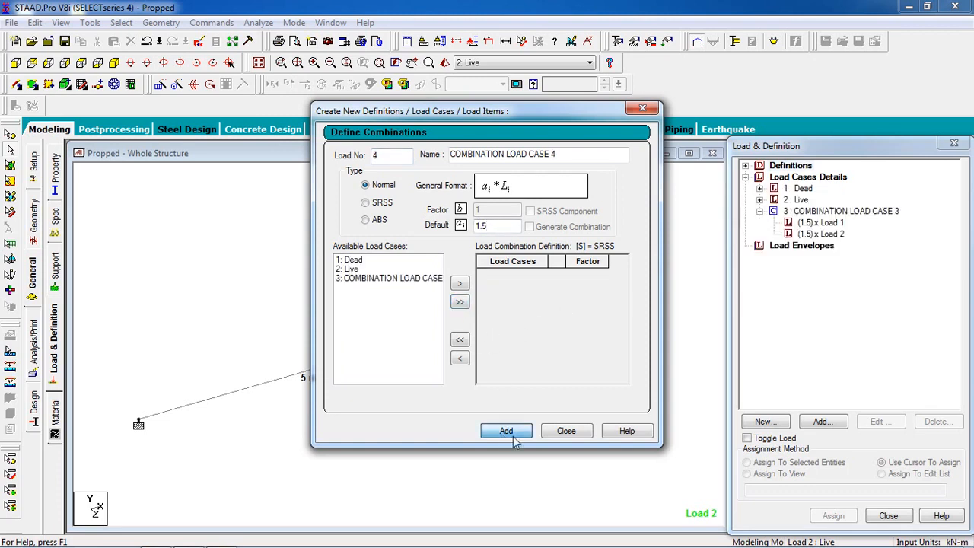
click(565, 431)
click(549, 312)
click(566, 431)
click(831, 213)
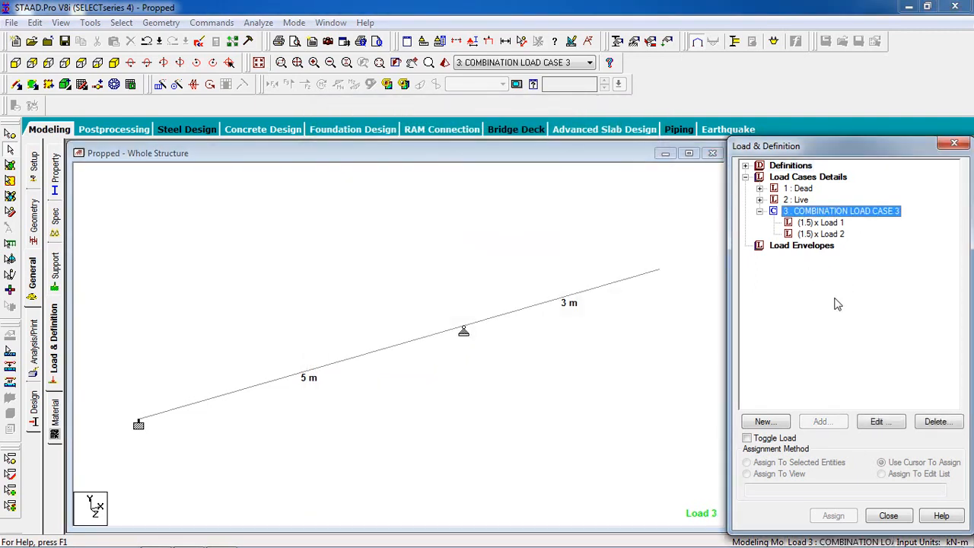
Add a Perform Analysis command with the No Print option
click(225, 24)
mouse_move(315, 257)
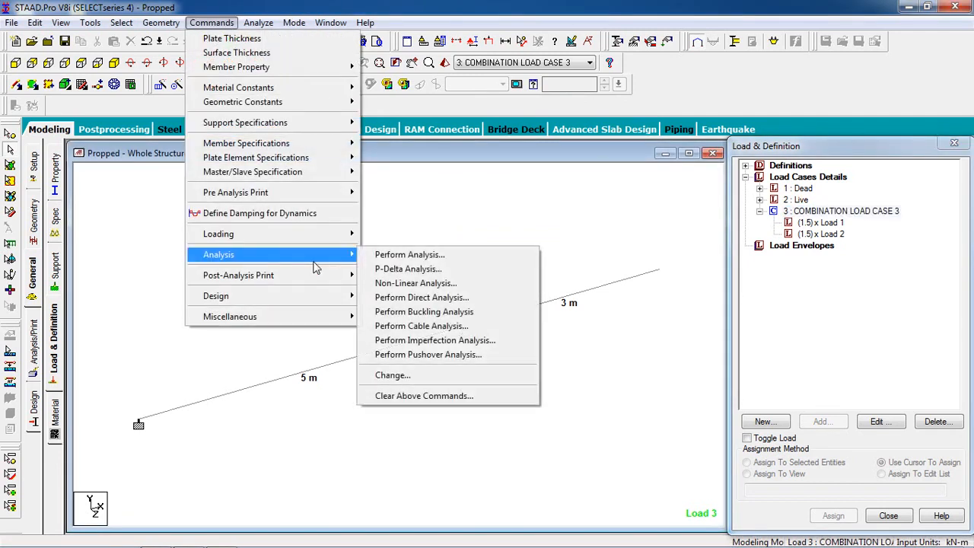
click(414, 256)
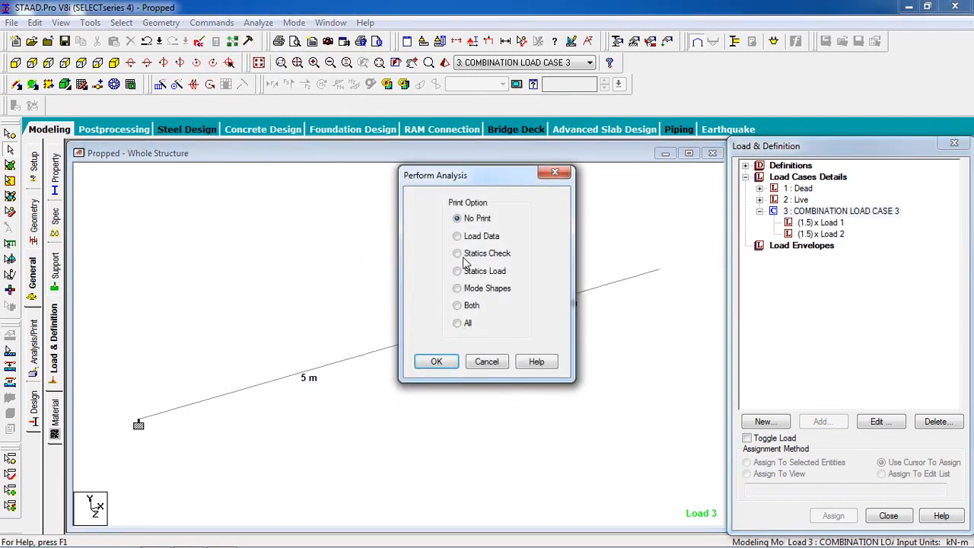
click(436, 361)
Run the analysis, saving the modified structure, and stay in modeling mode when it finishes
click(258, 23)
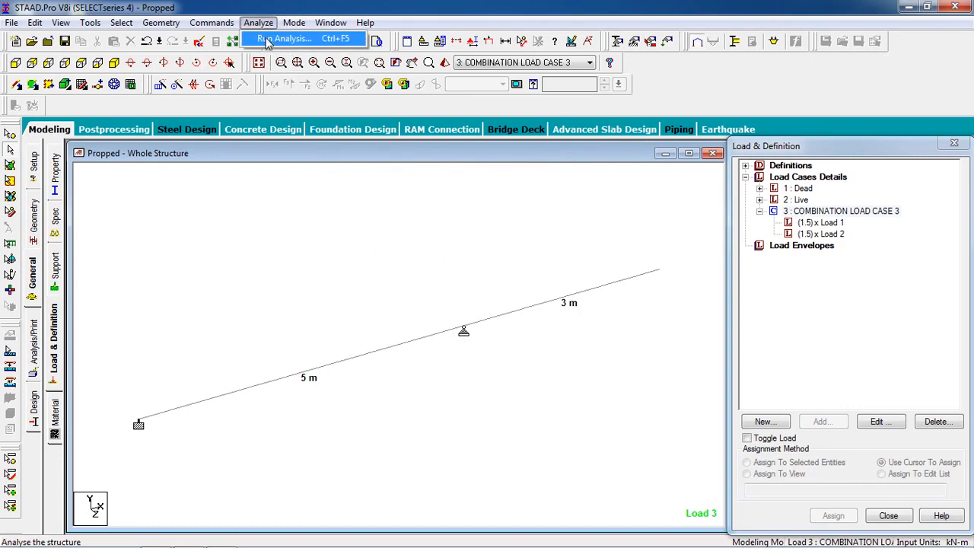
click(271, 41)
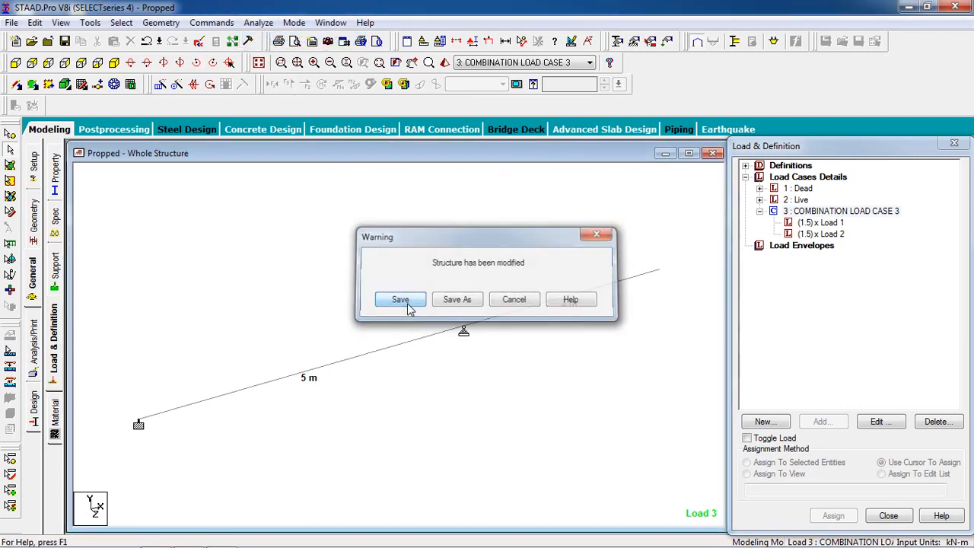
click(410, 306)
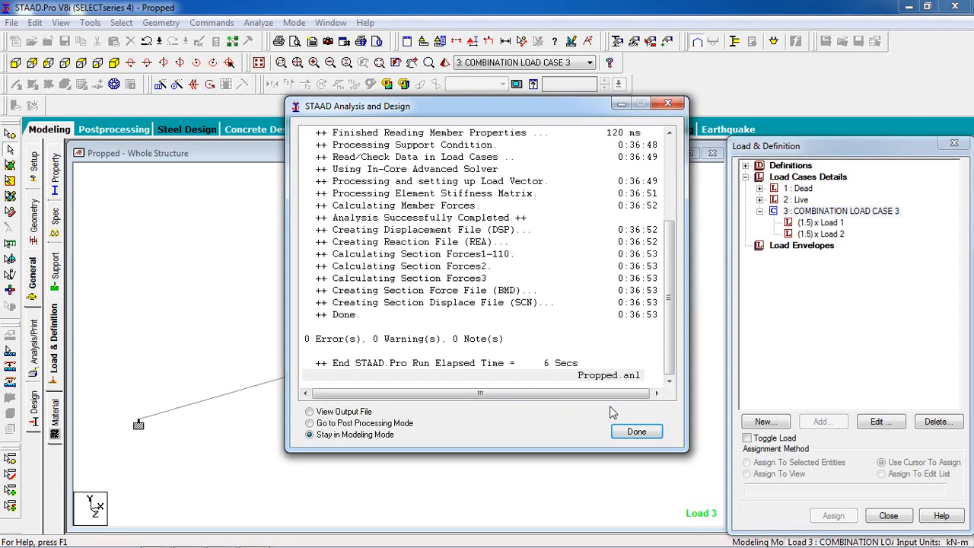
click(637, 433)
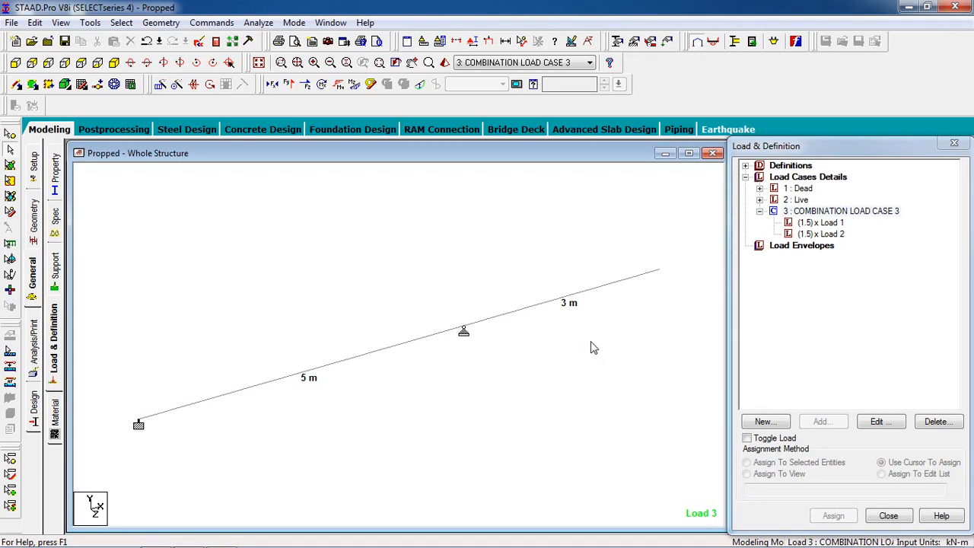
Open concrete design for the whole structure and set the current design code to IS456
click(35, 411)
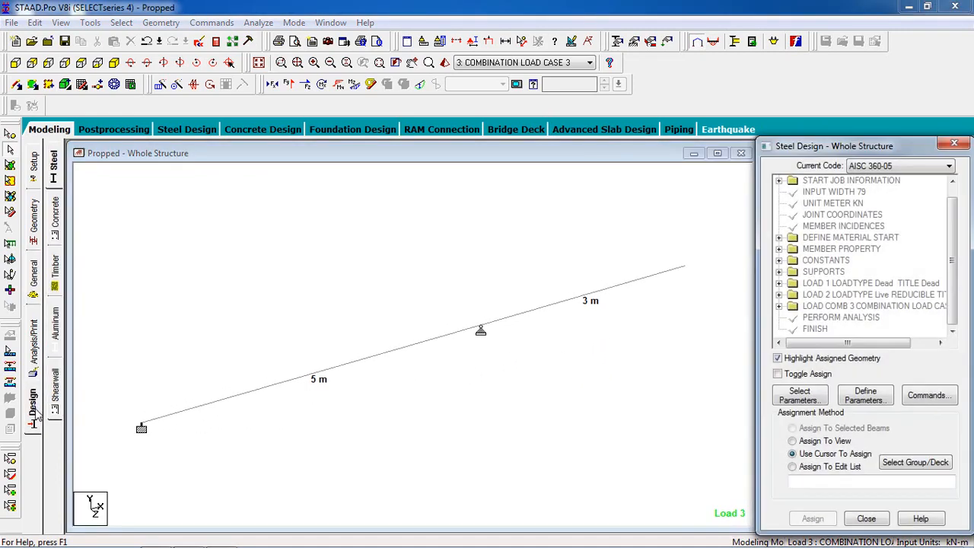
click(57, 228)
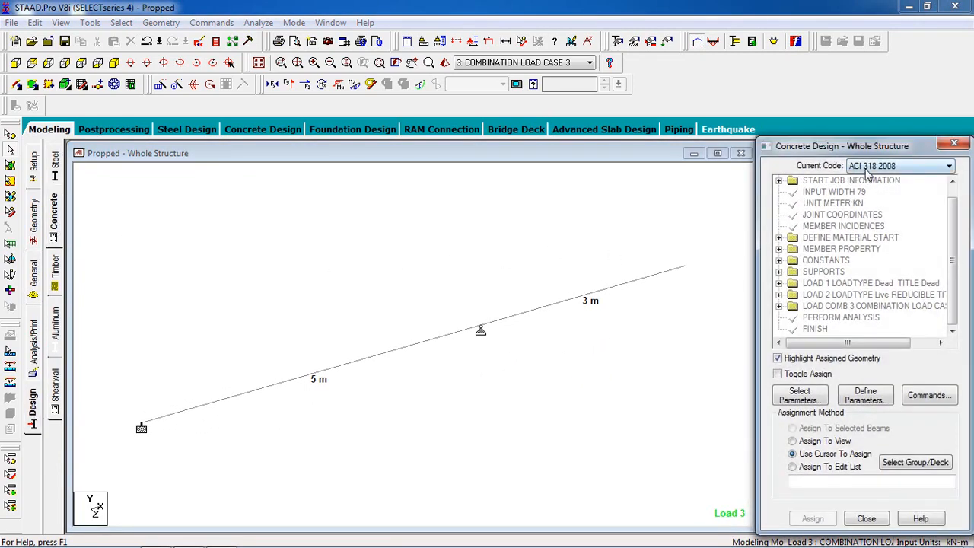
click(867, 168)
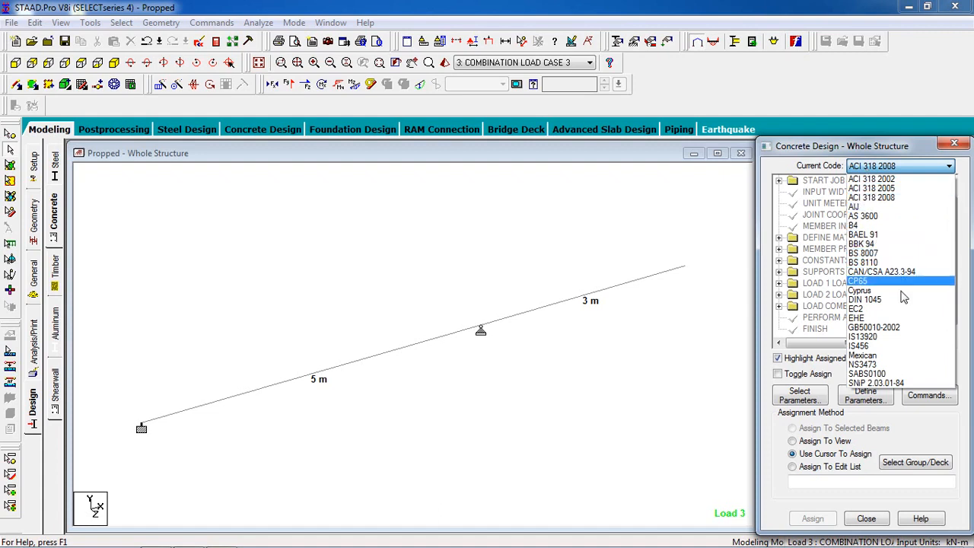
click(904, 346)
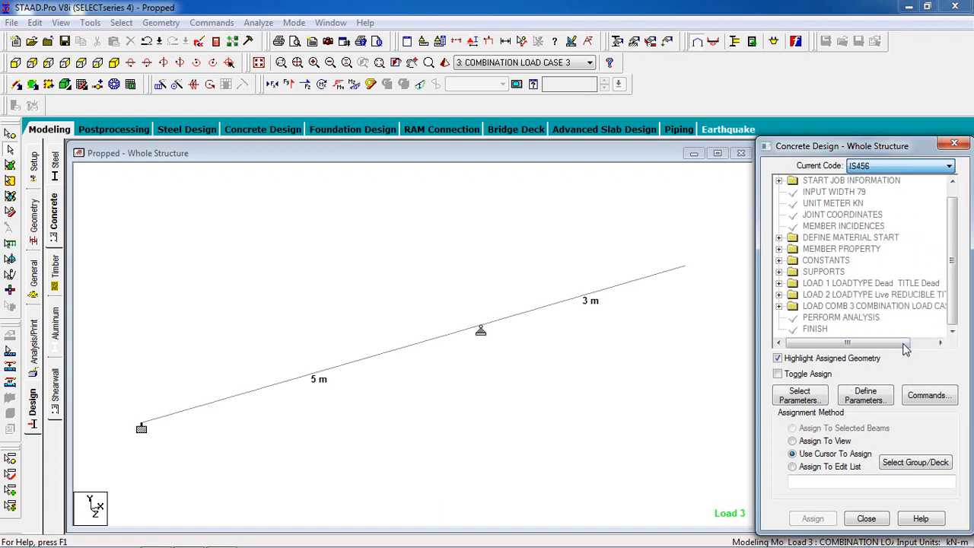
Select Clear, Fc and Fymain as the concrete design parameters and confirm the selection
click(803, 403)
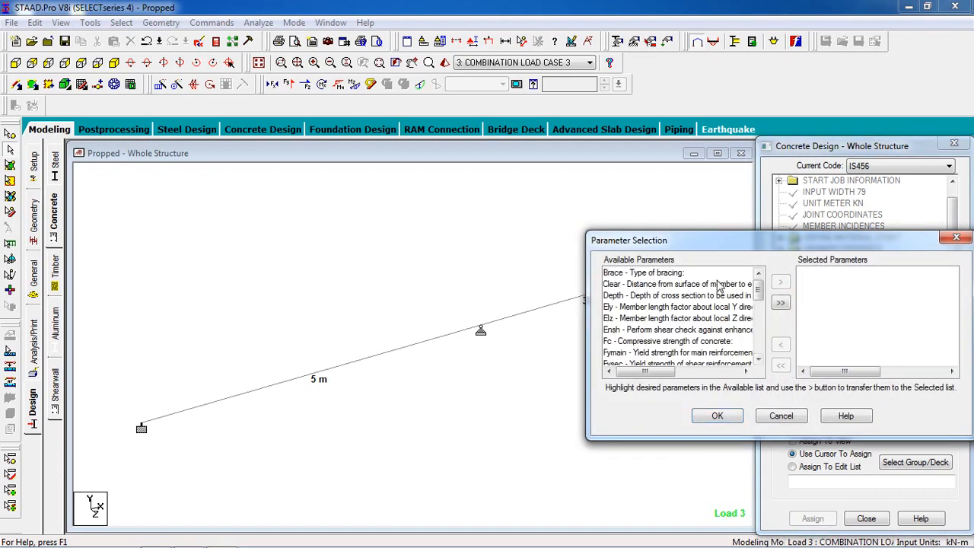
click(717, 285)
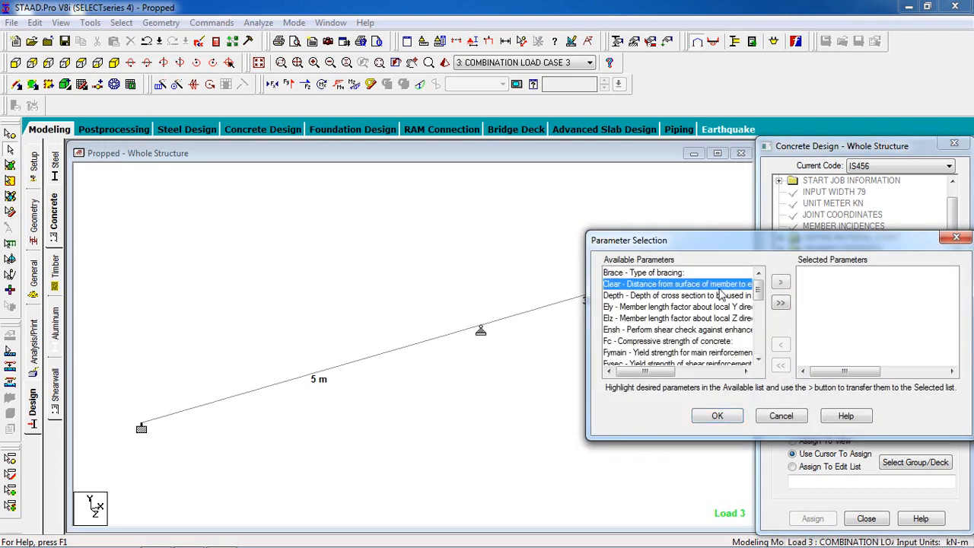
click(784, 286)
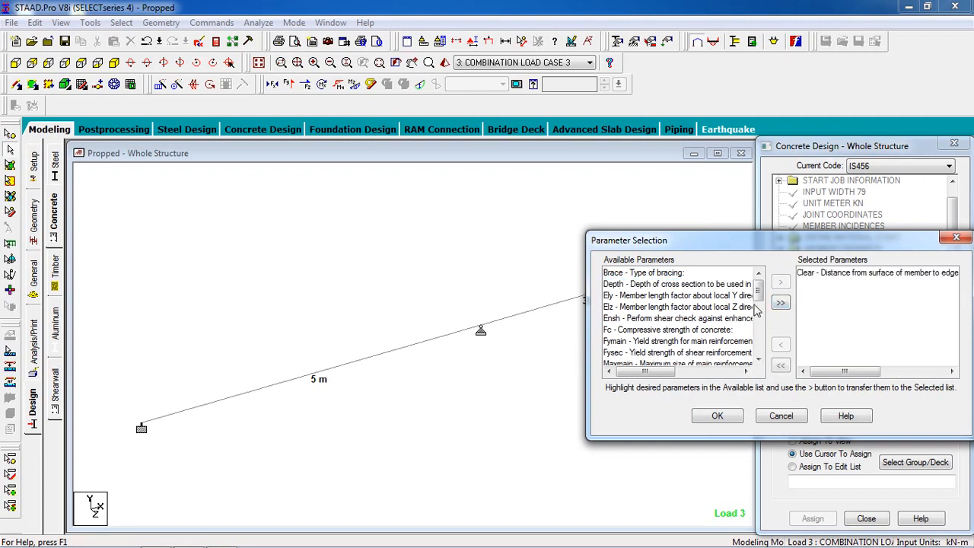
click(703, 330)
click(779, 282)
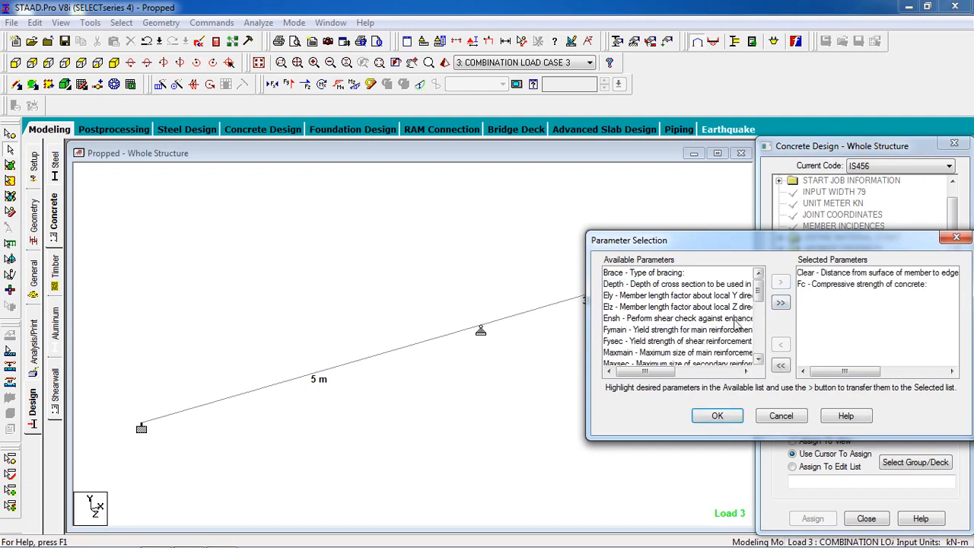
click(706, 331)
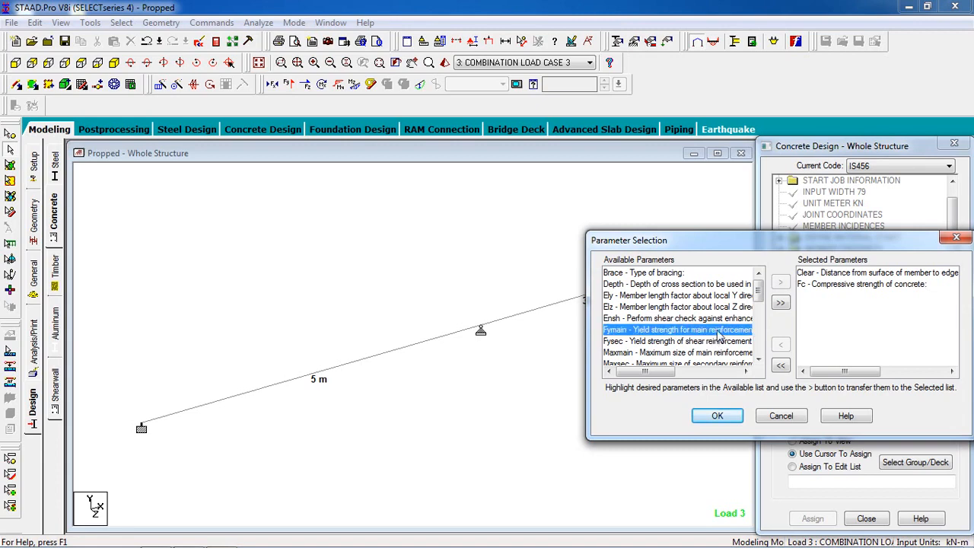
click(780, 284)
click(711, 415)
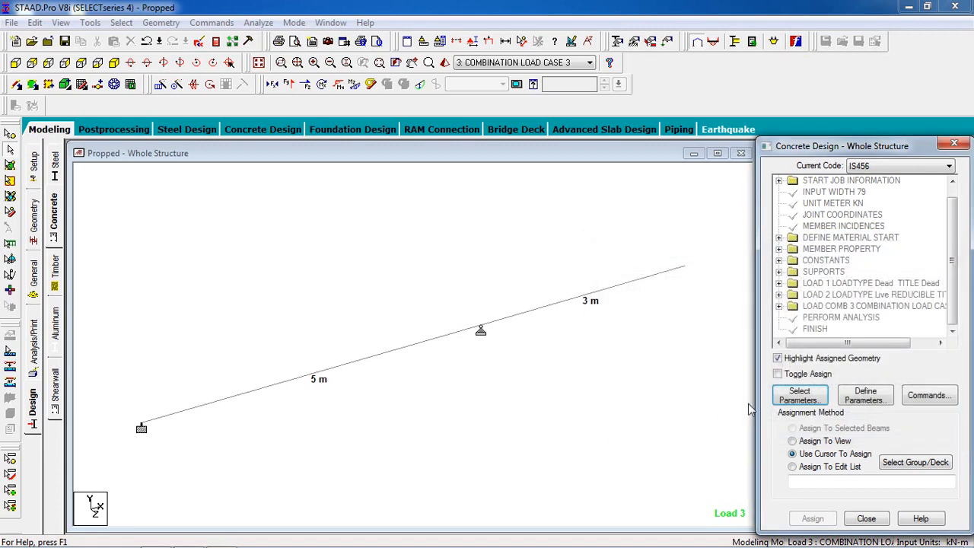
Add the CLEAR parameter with 0.025 m cover and the FC parameter with 20000 kN/m2 compressive strength
click(865, 396)
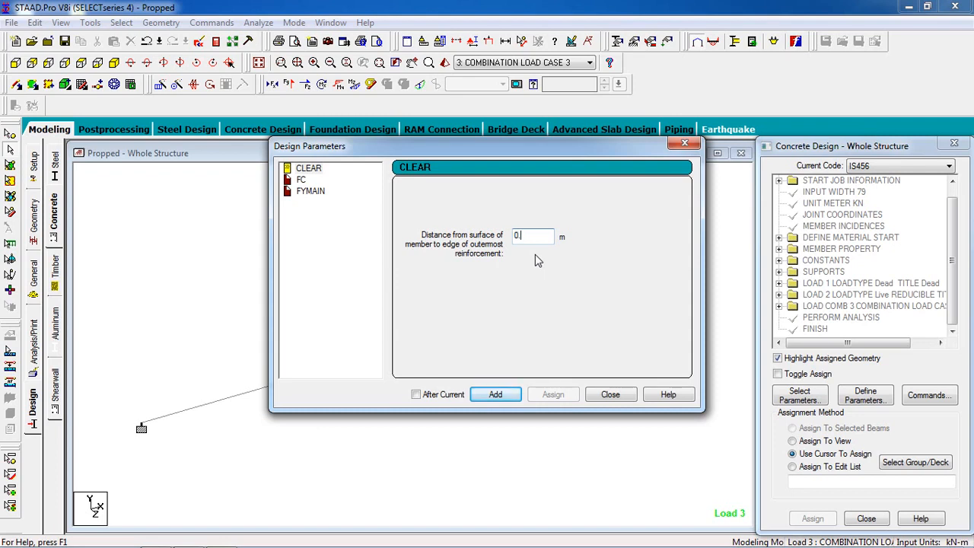
click(495, 394)
click(299, 179)
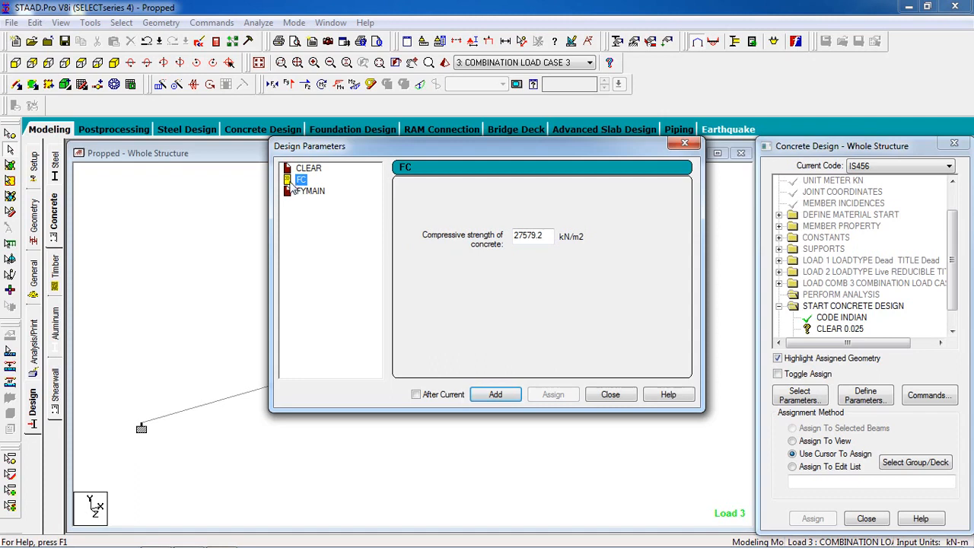
double_click(535, 243)
text(20000)
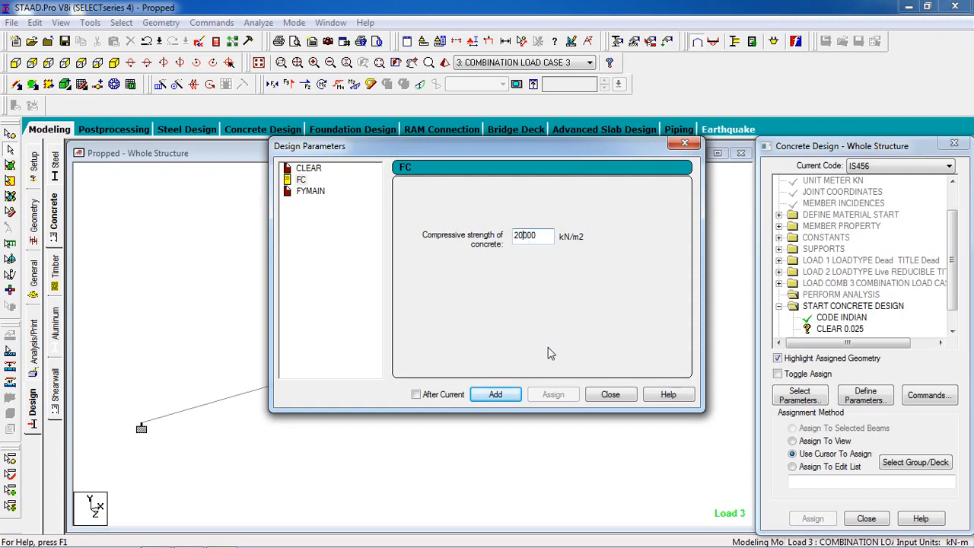
click(495, 394)
Add the FYMAIN parameter with a main reinforcement yield strength of 415000 kN/m2 and finish defining the design parameters
click(310, 191)
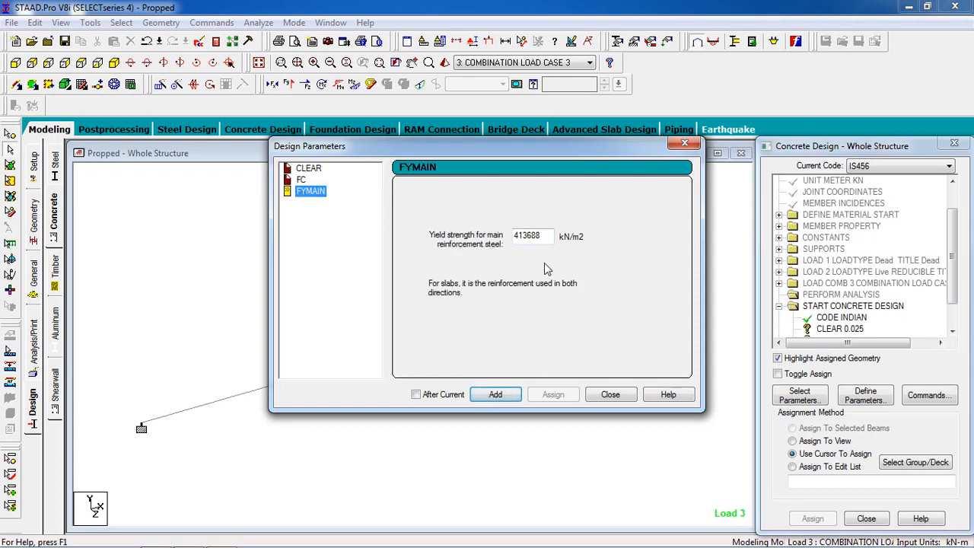
double_click(526, 236)
text(415)
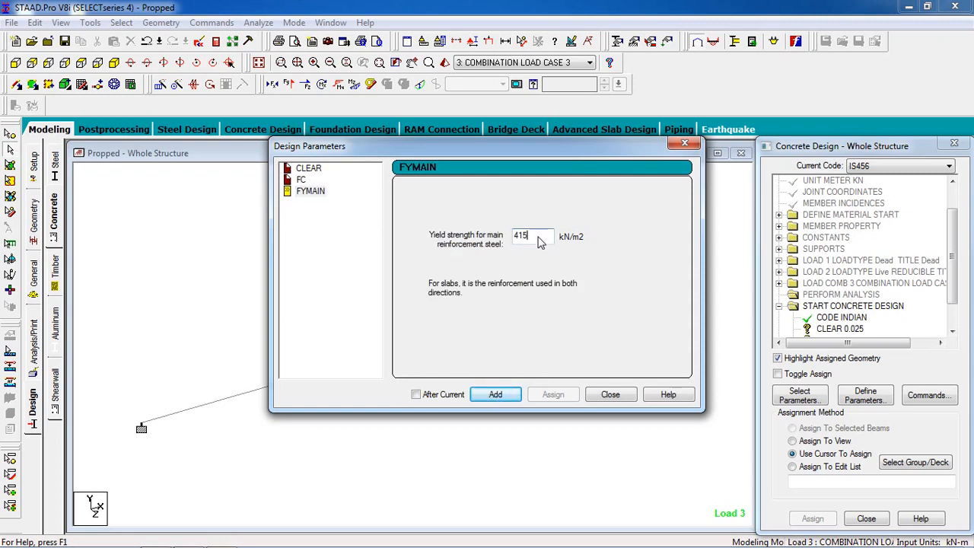
text(000)
click(495, 394)
click(613, 396)
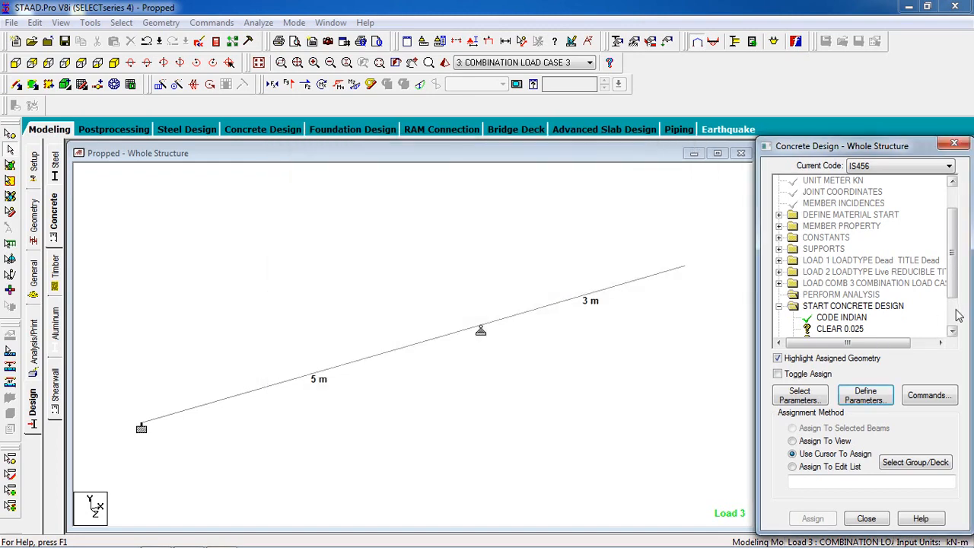
Assign the CLEAR 0.025 cover parameter to all members in the view and confirm the assignment
click(837, 283)
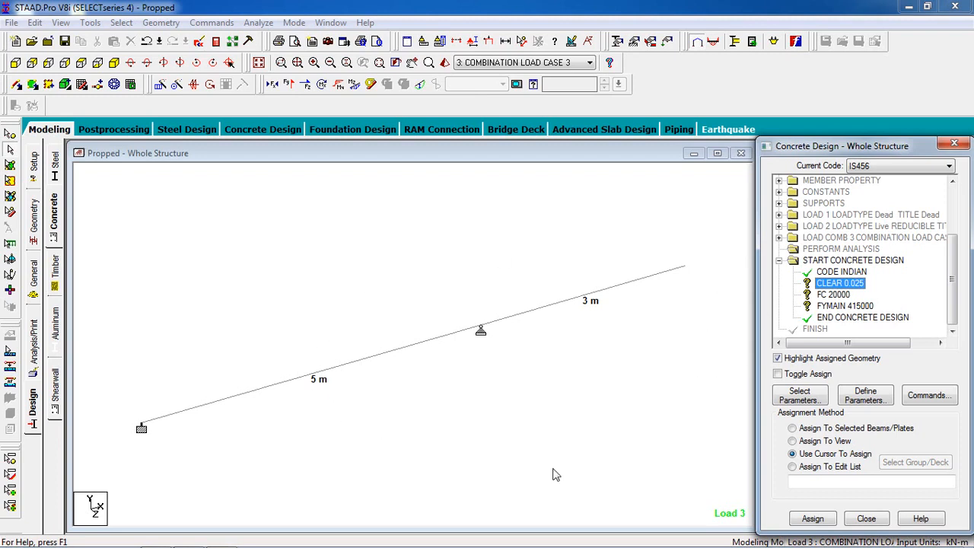
click(791, 440)
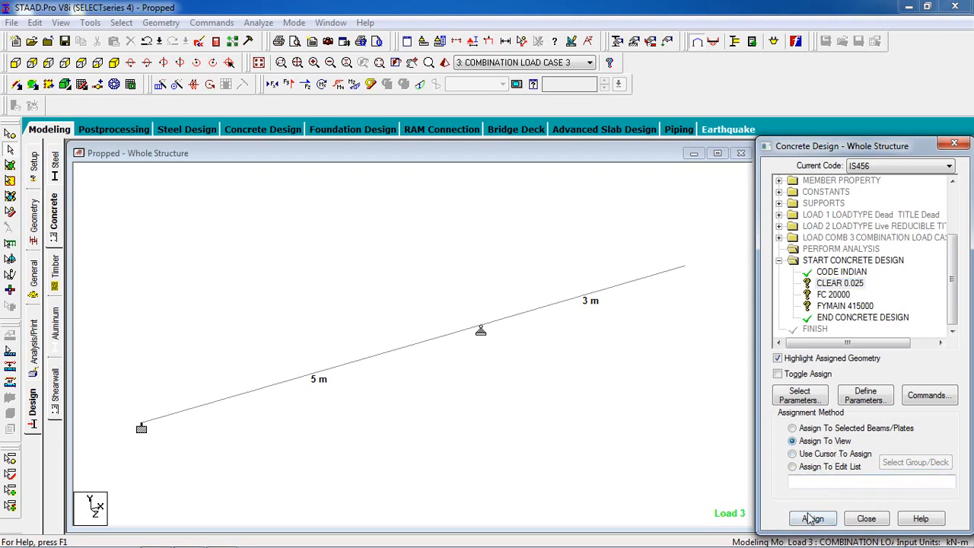
click(813, 518)
click(858, 372)
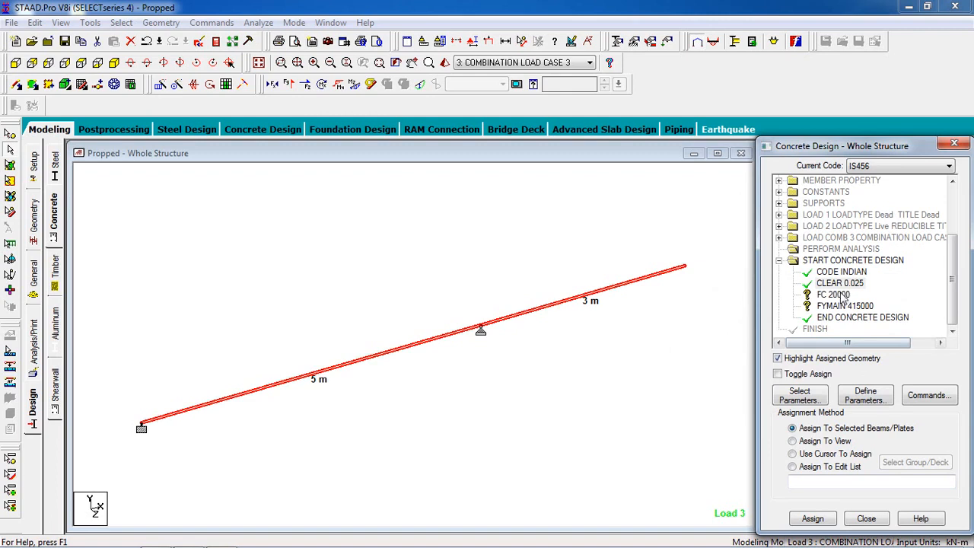
Assign the FC 20000 and FYMAIN 415000 parameters to all members in the view, confirming each assignment
click(833, 295)
click(803, 442)
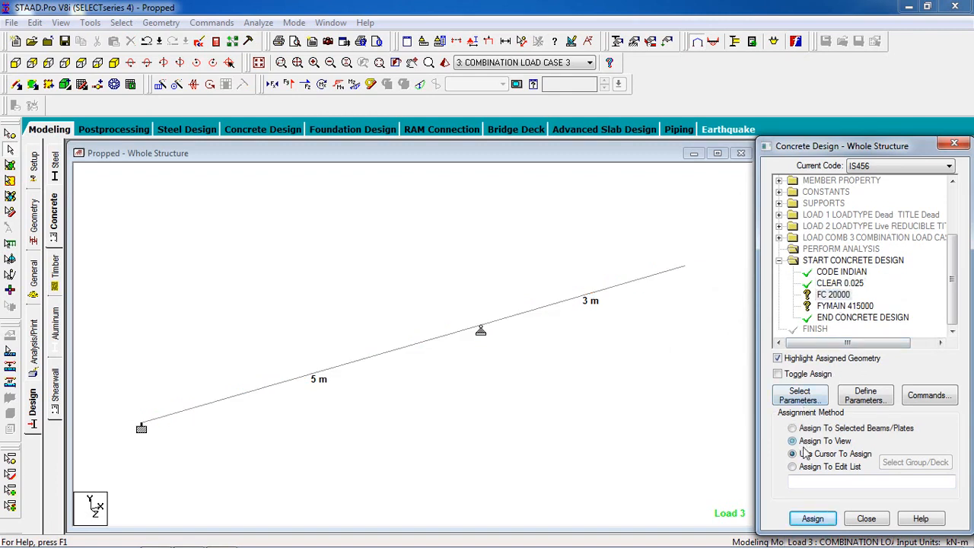
click(808, 520)
click(861, 372)
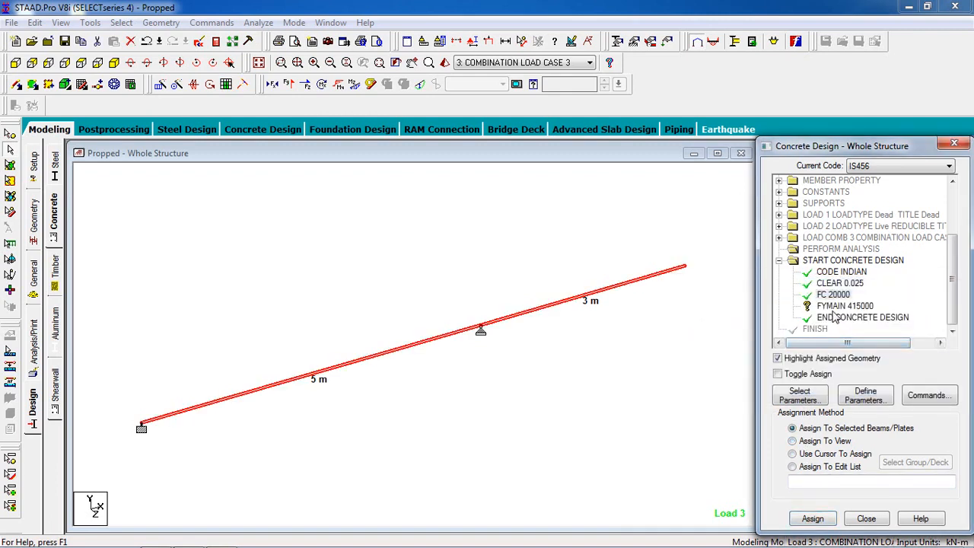
click(844, 305)
click(792, 442)
click(811, 519)
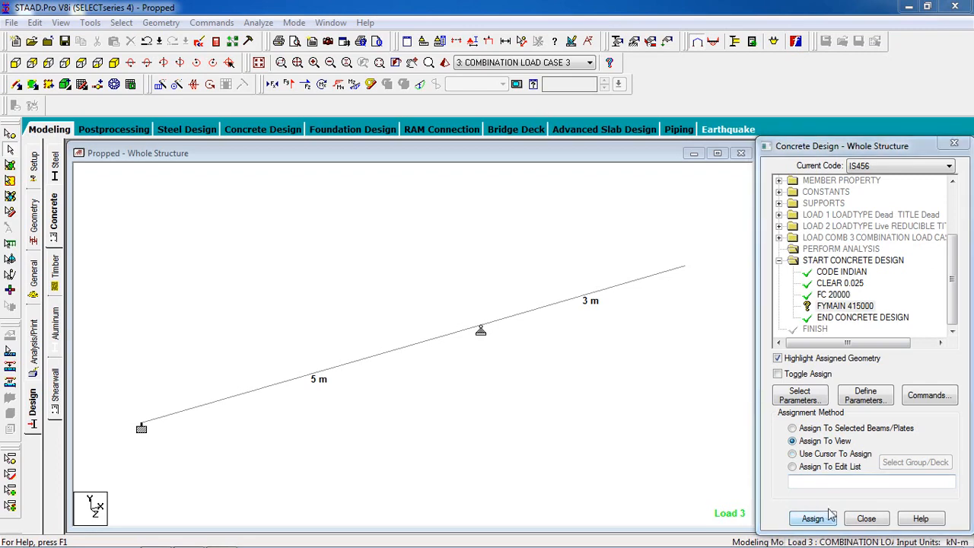
click(862, 373)
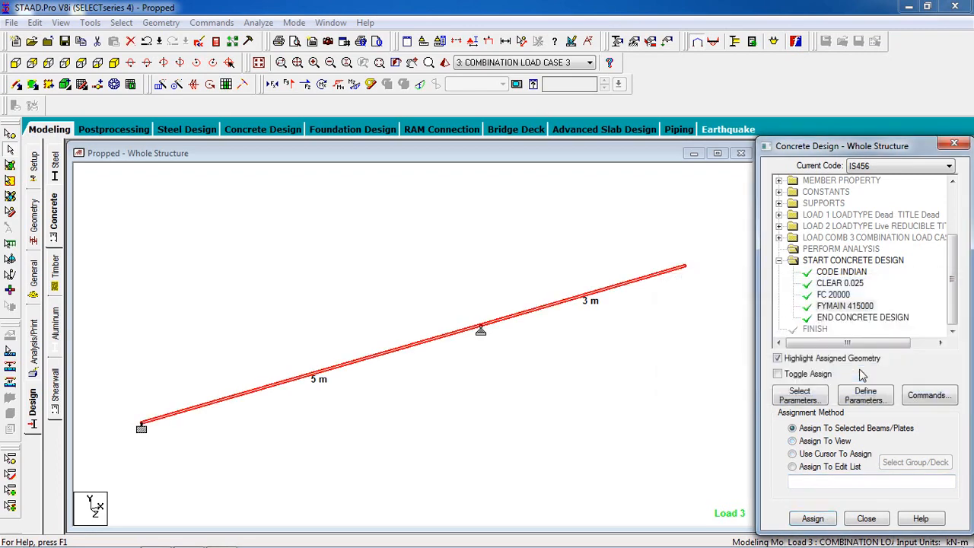
Add the DESIGN BEAM command to the concrete design commands
click(928, 396)
click(601, 233)
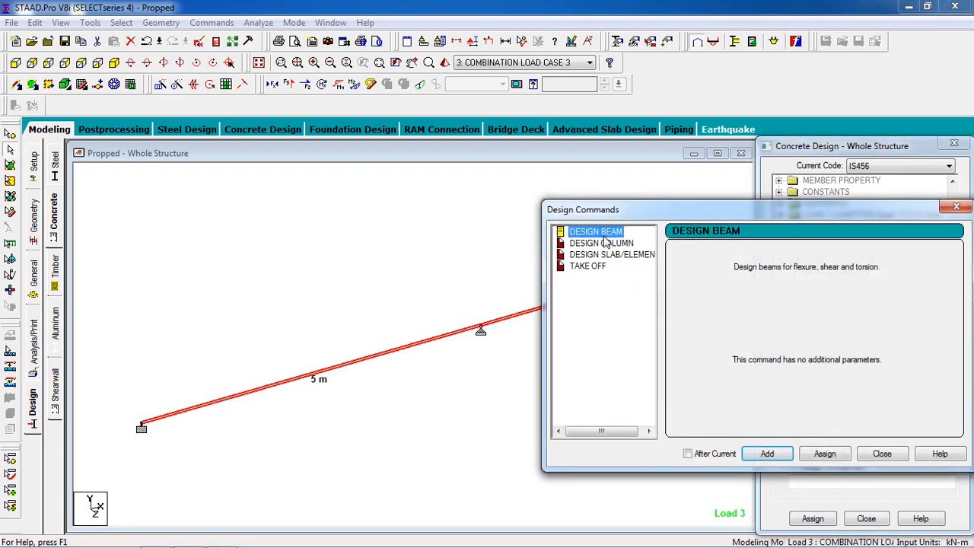
click(767, 453)
click(886, 455)
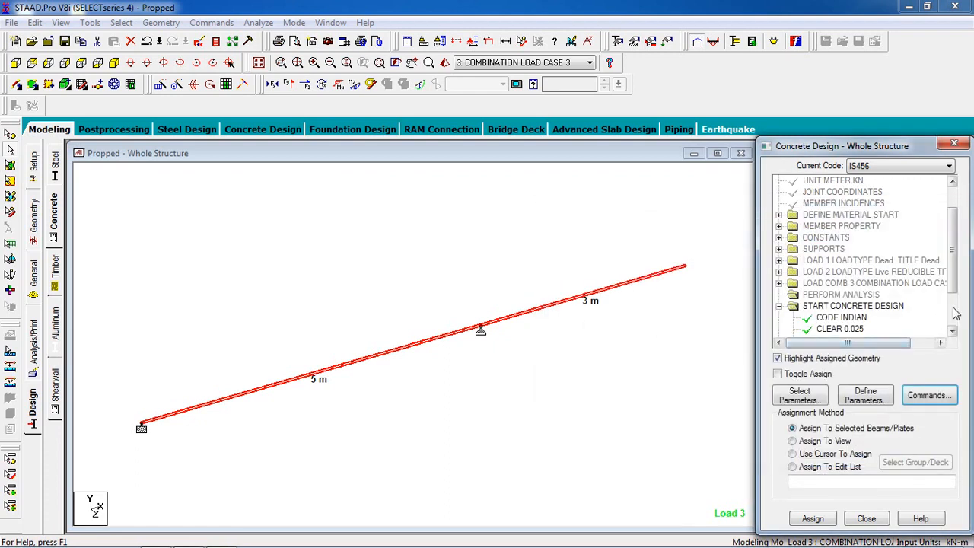
Select both the 5 m and 3 m beams, assign the DESIGN BEAM command to them, and clear the selection
click(858, 306)
click(648, 340)
drag(645, 231, 379, 399)
drag(636, 255, 277, 420)
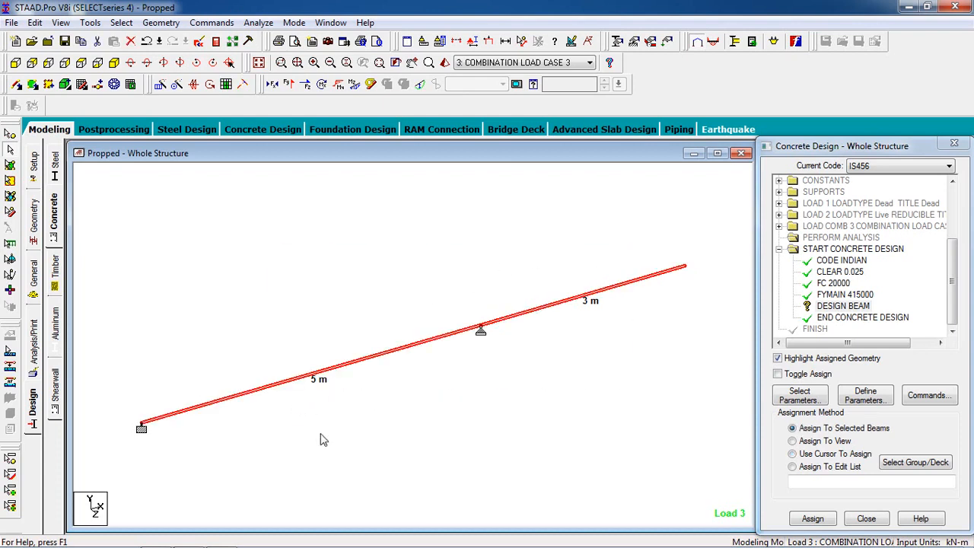
click(844, 306)
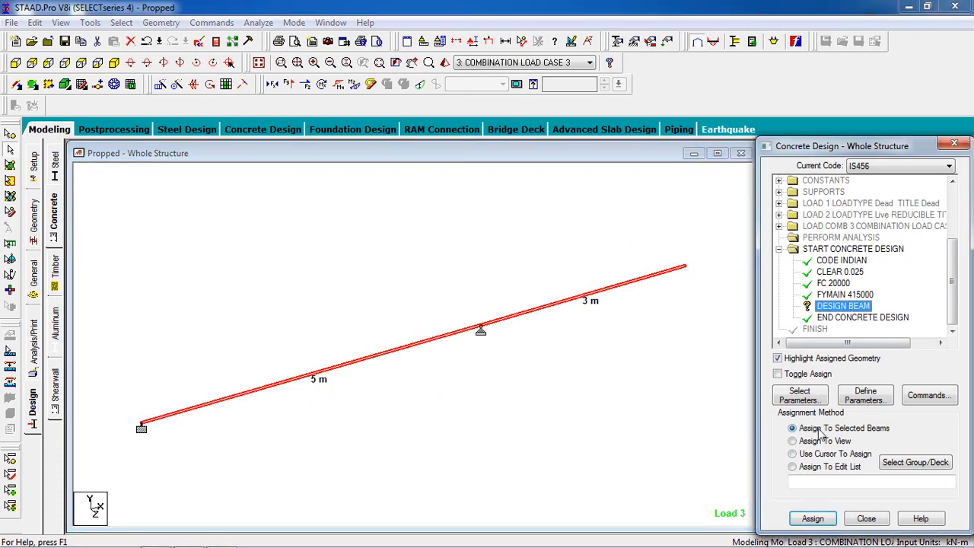
click(812, 518)
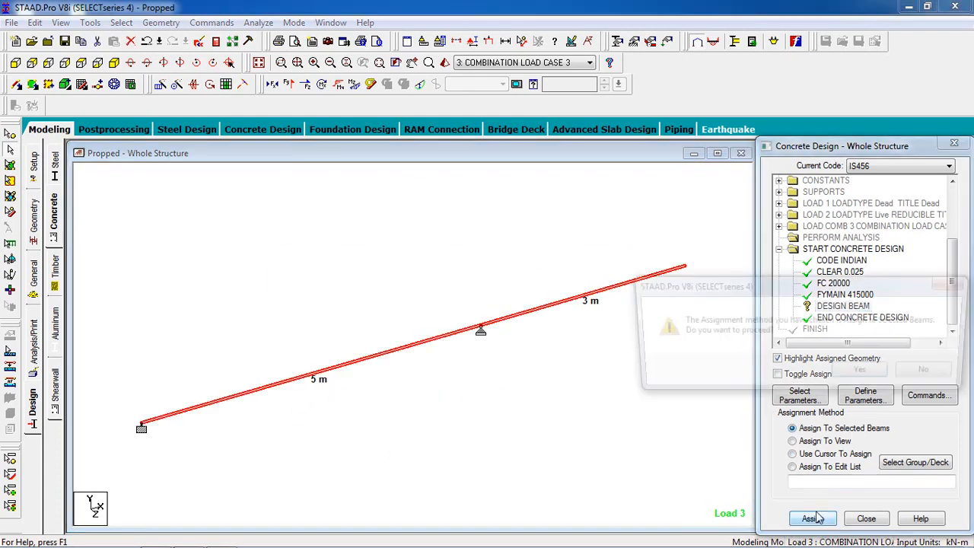
click(864, 373)
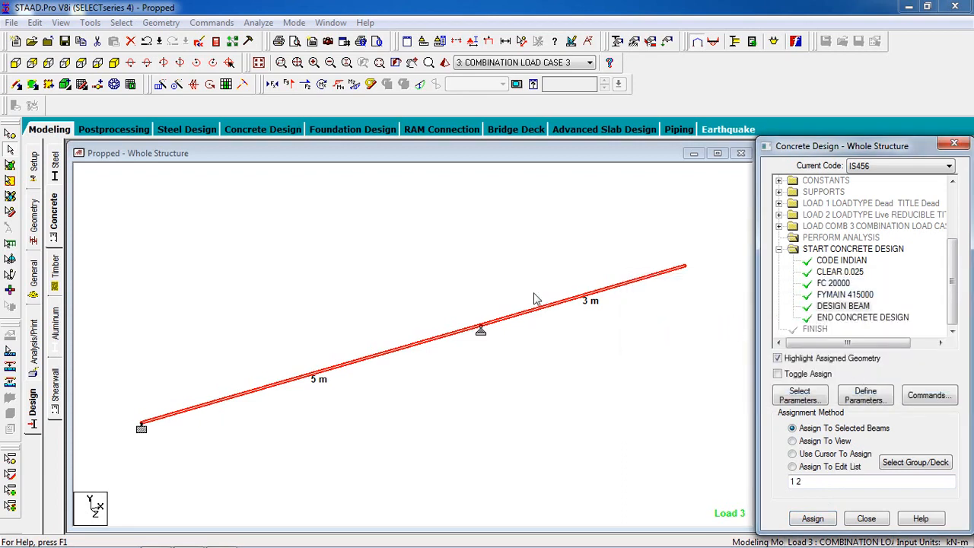
click(371, 304)
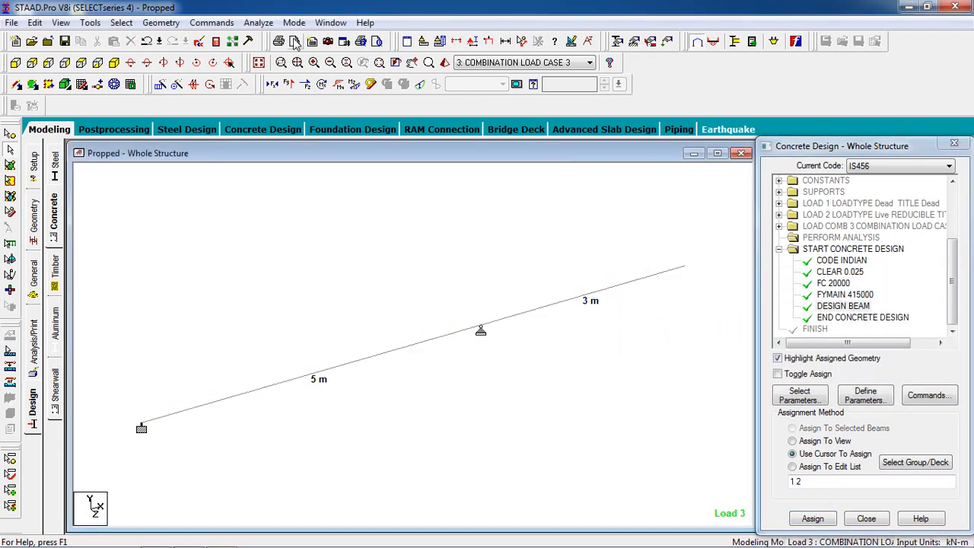
Add a Perform Analysis command with the No Print option after the concrete design commands
click(211, 23)
mouse_move(348, 259)
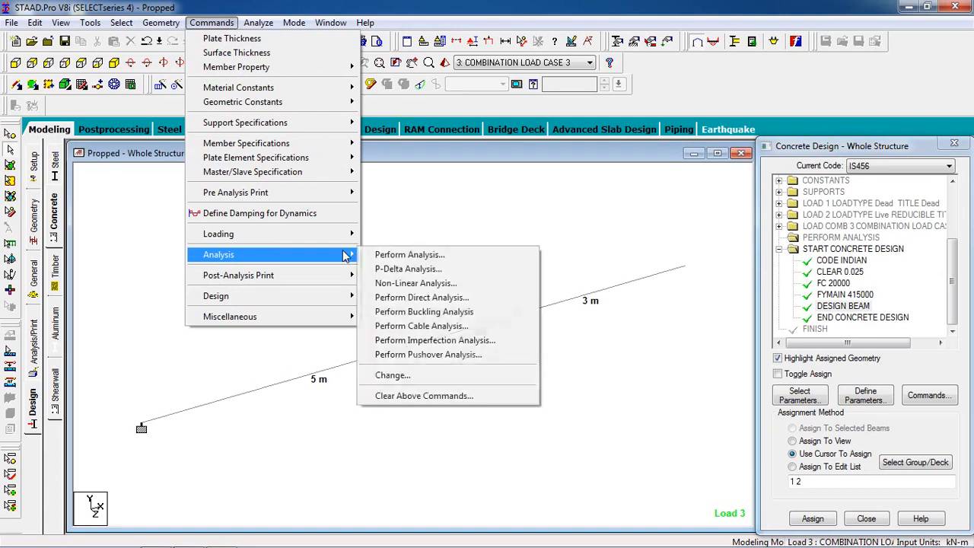
click(381, 262)
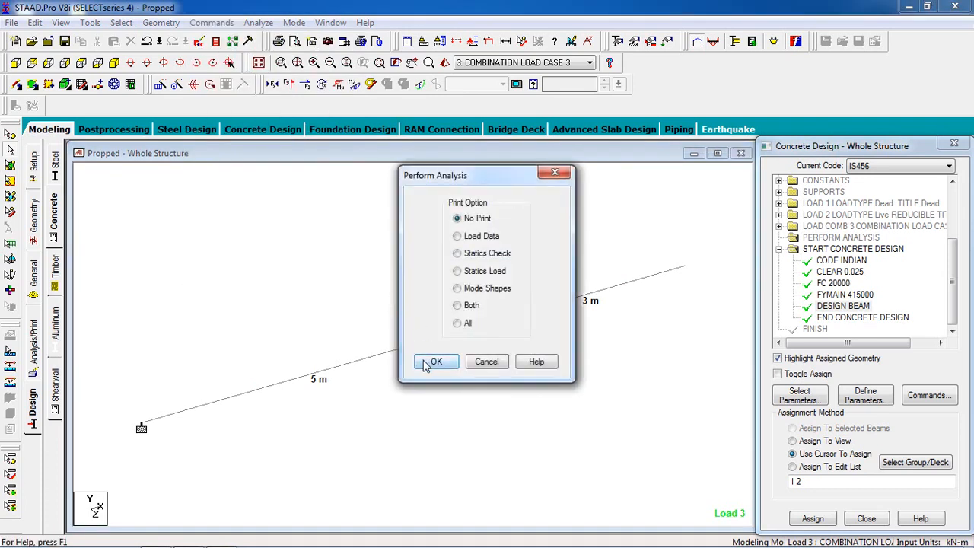
click(438, 357)
Run the analysis, saving the modified structure, and view the output file when it finishes
click(258, 23)
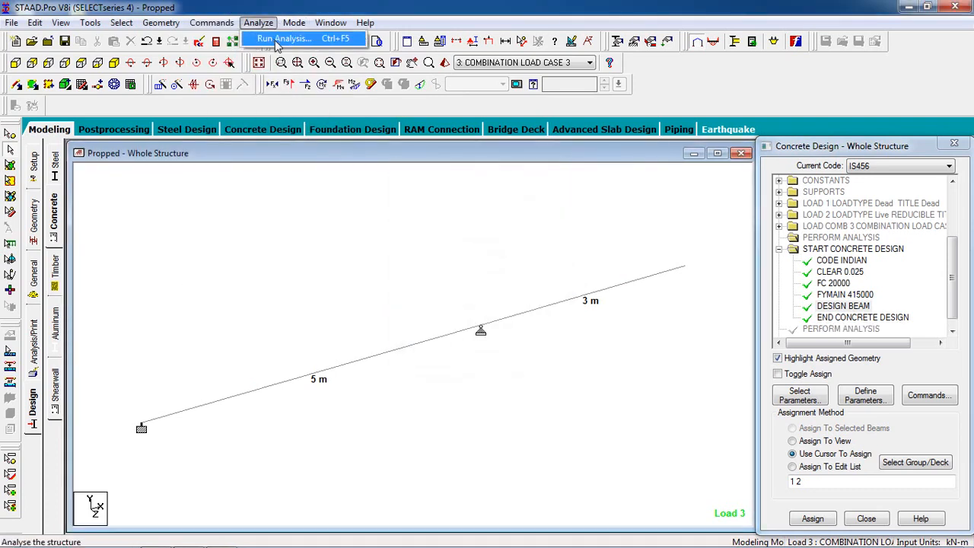
click(274, 38)
click(401, 315)
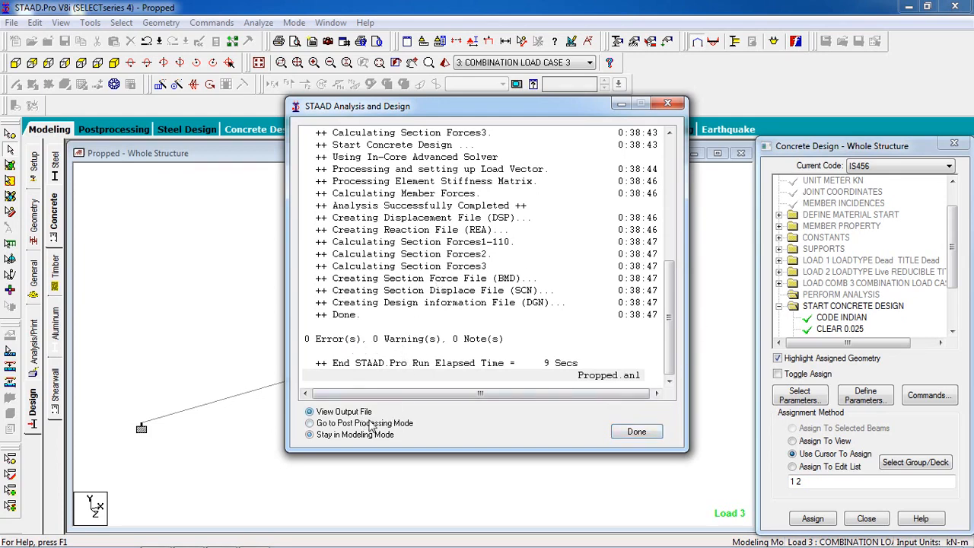
click(638, 439)
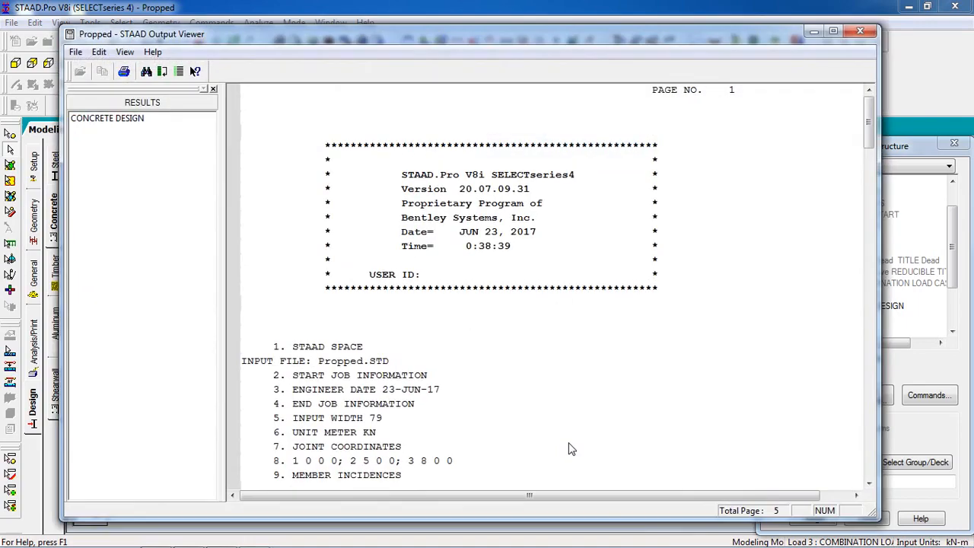
Examine the required and provided reinforcement summaries for beams 1 and 2 in the concrete design results, and minimize the output viewer
click(121, 123)
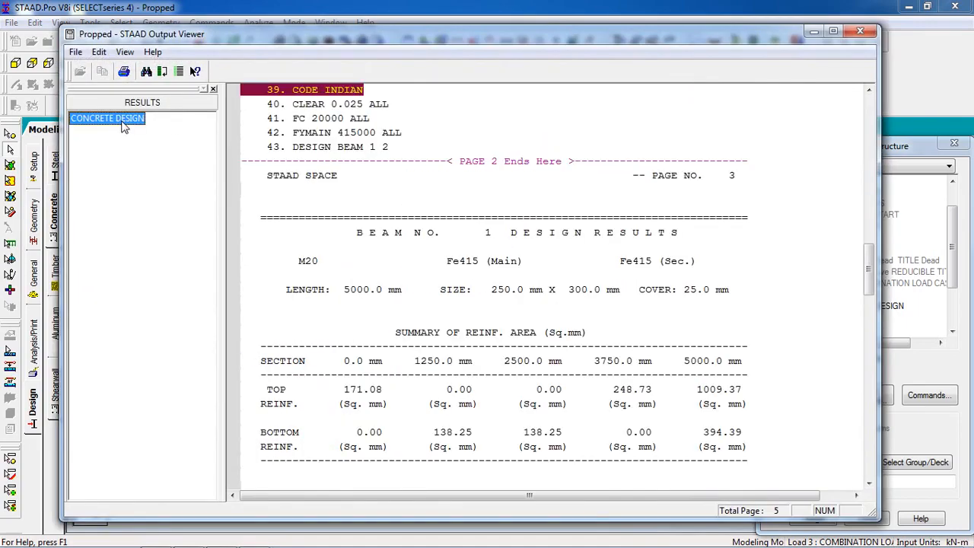
click(381, 283)
scroll(422, 335, down, 4)
scroll(449, 312, down, 3)
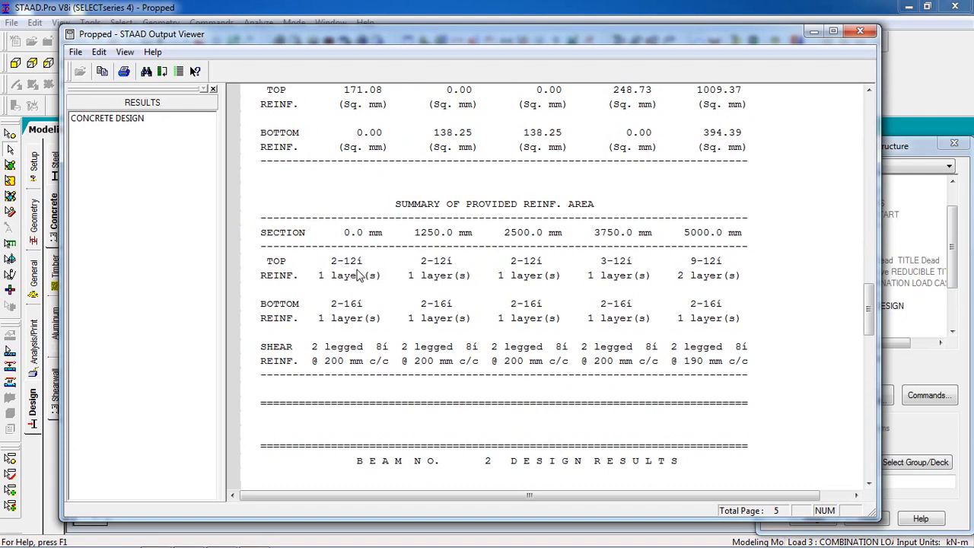
scroll(360, 316, down, 6)
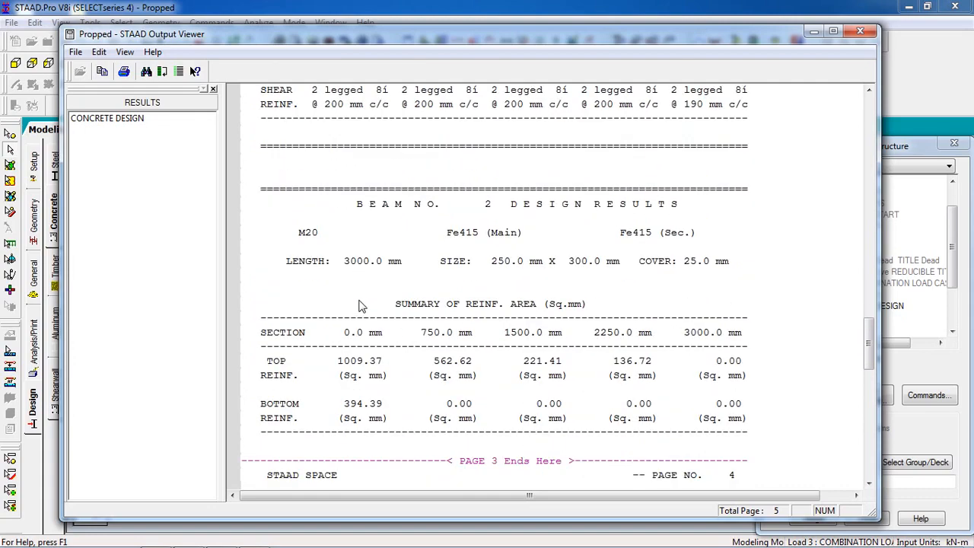
scroll(359, 306, up, 6)
scroll(463, 221, up, 2)
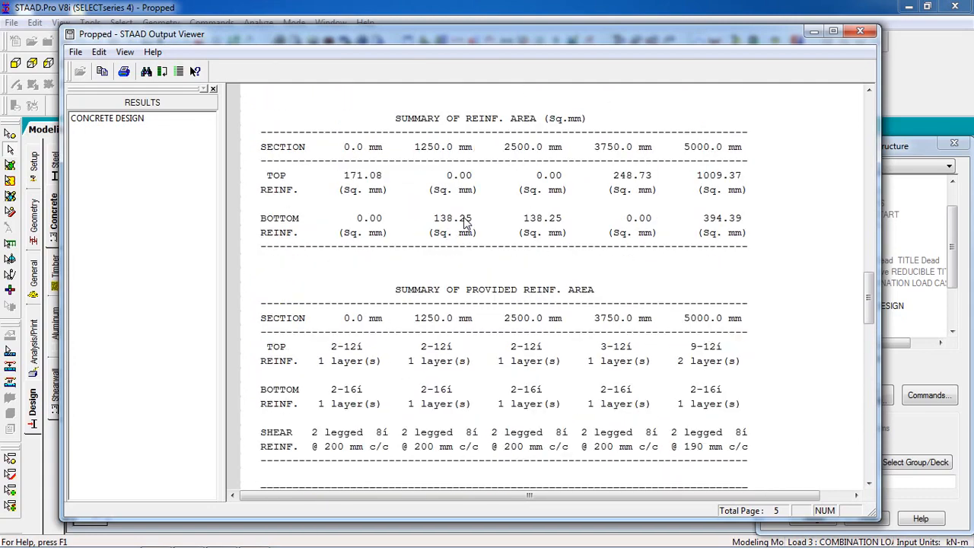
scroll(582, 174, down, 10)
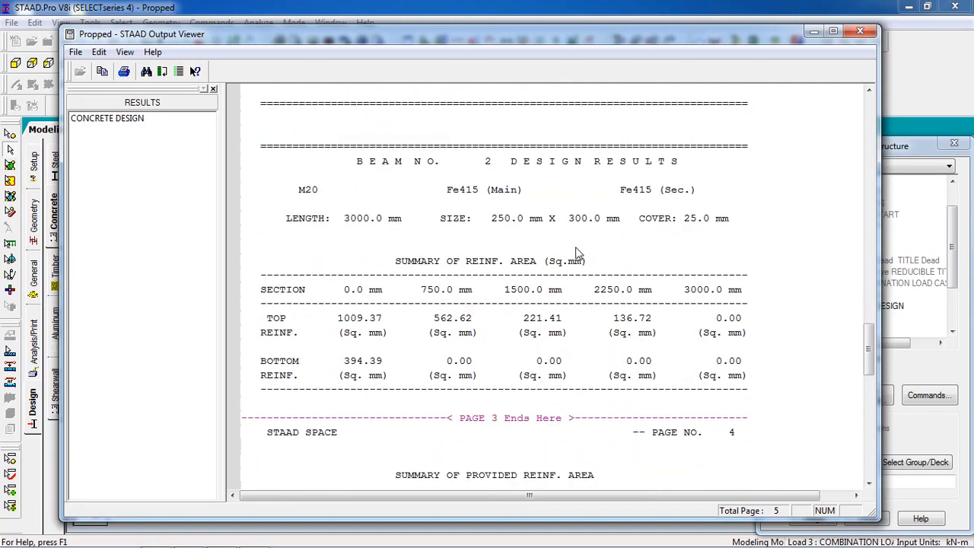
scroll(488, 318, down, 8)
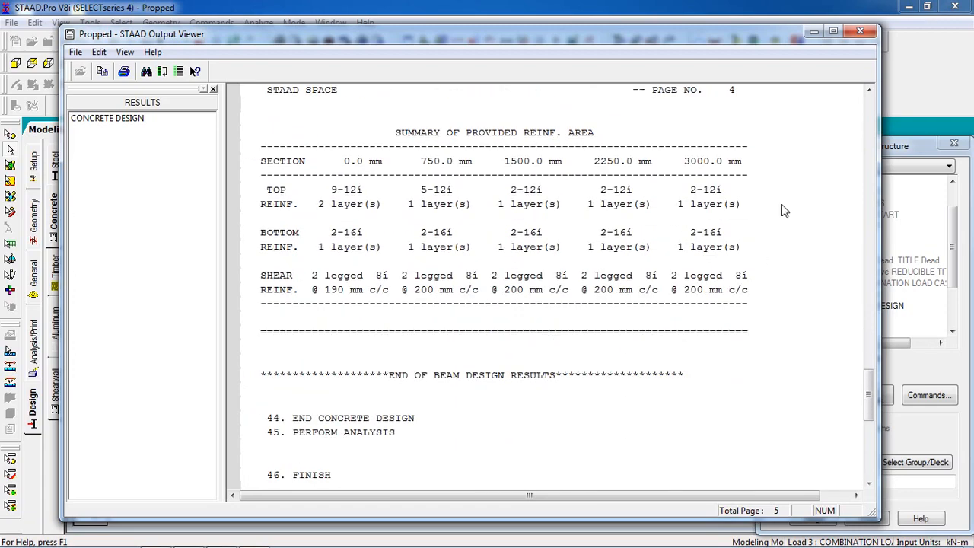
click(813, 31)
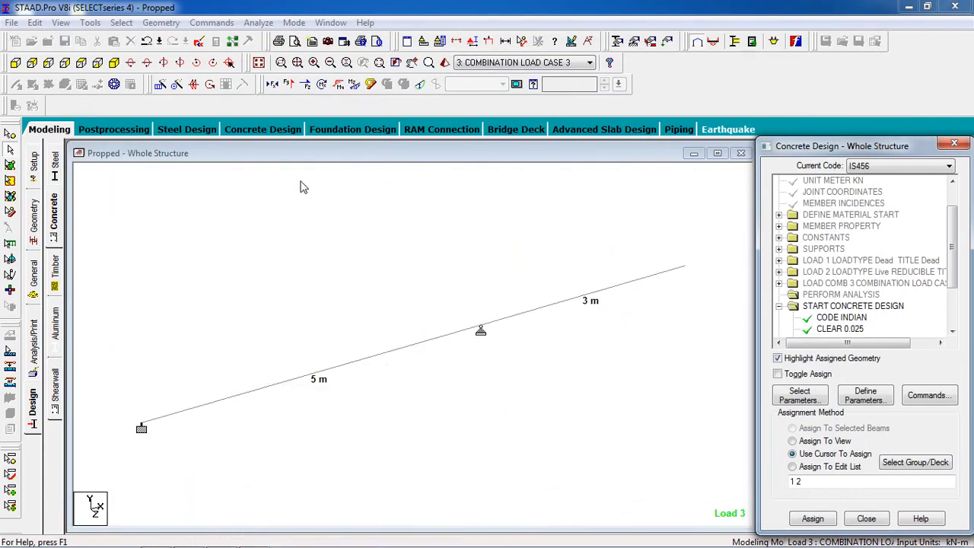
Inspect the beam's Bending Z, displacement and beam stress diagrams for load case 3, one at a time
click(355, 86)
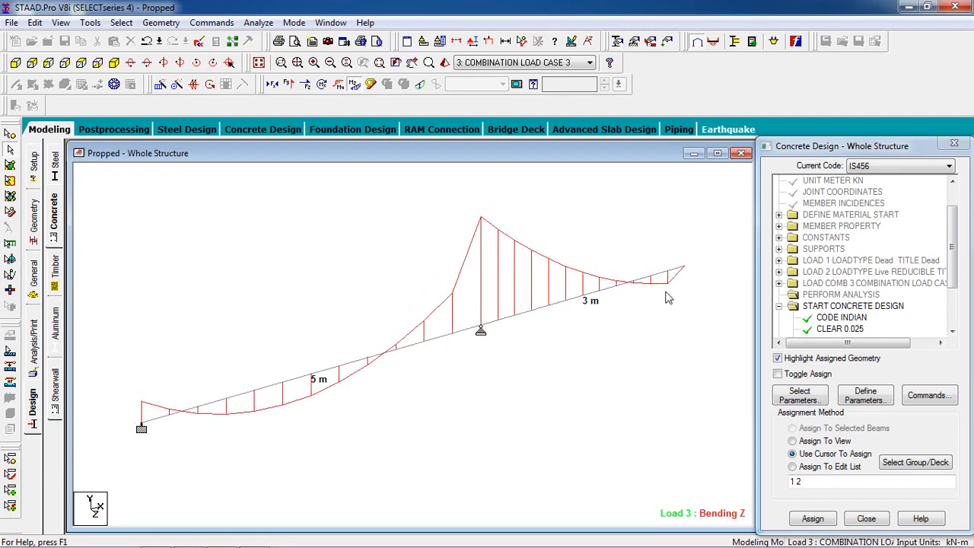
click(354, 84)
click(419, 86)
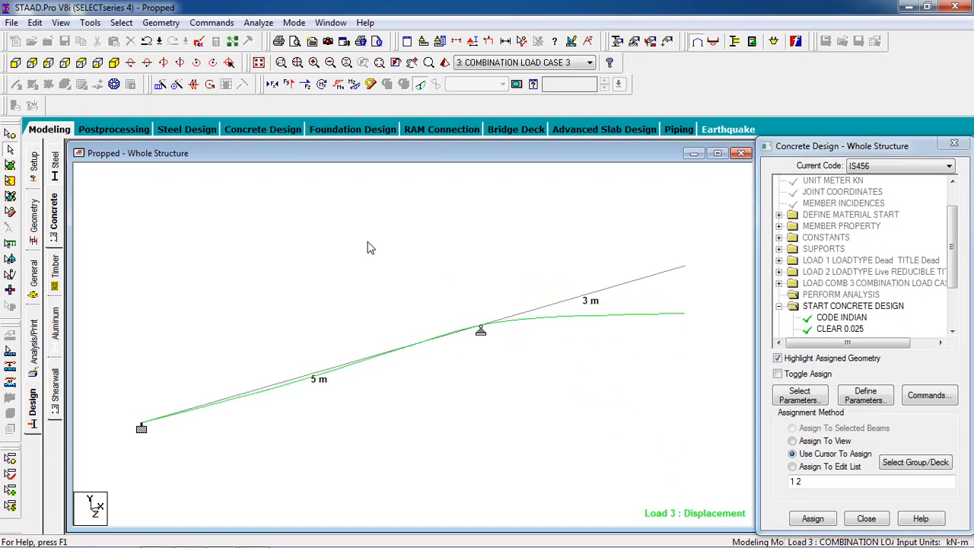
click(419, 86)
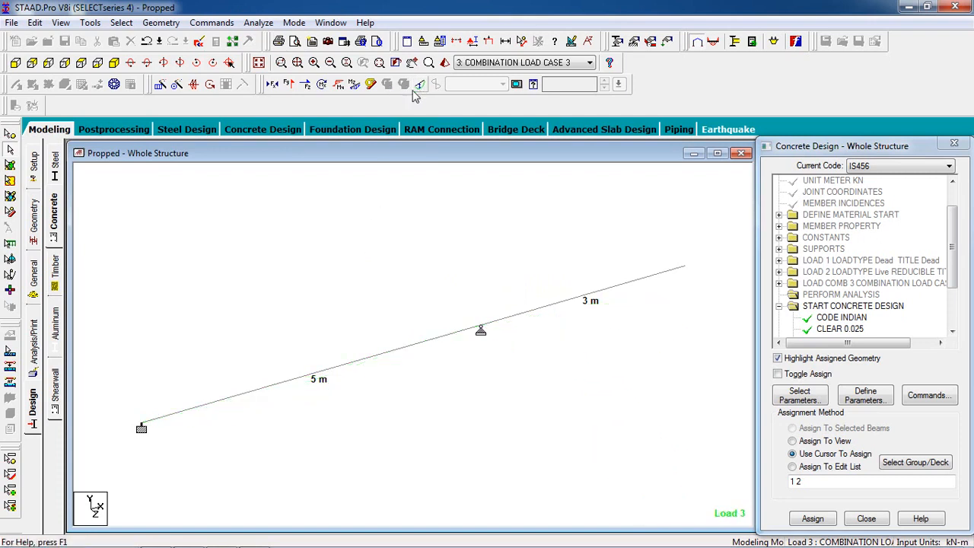
click(368, 87)
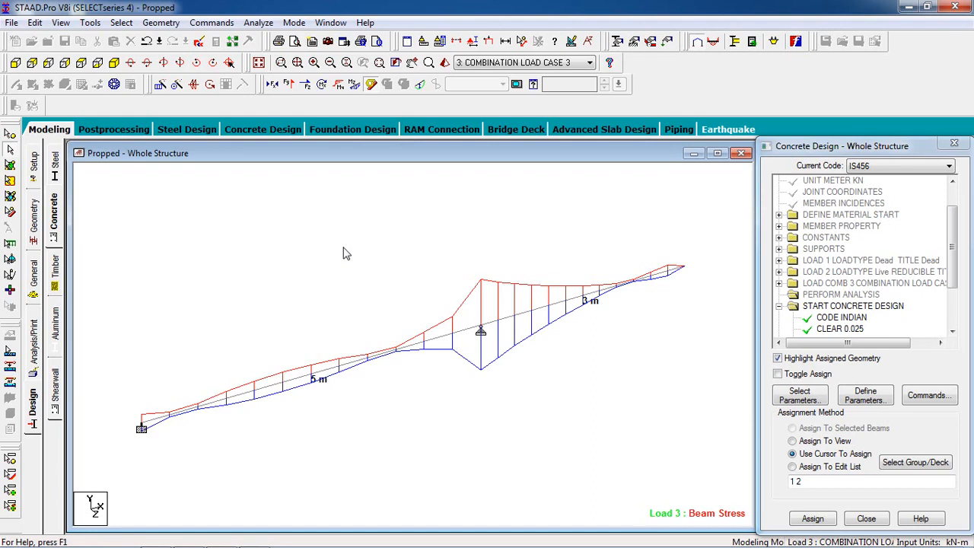